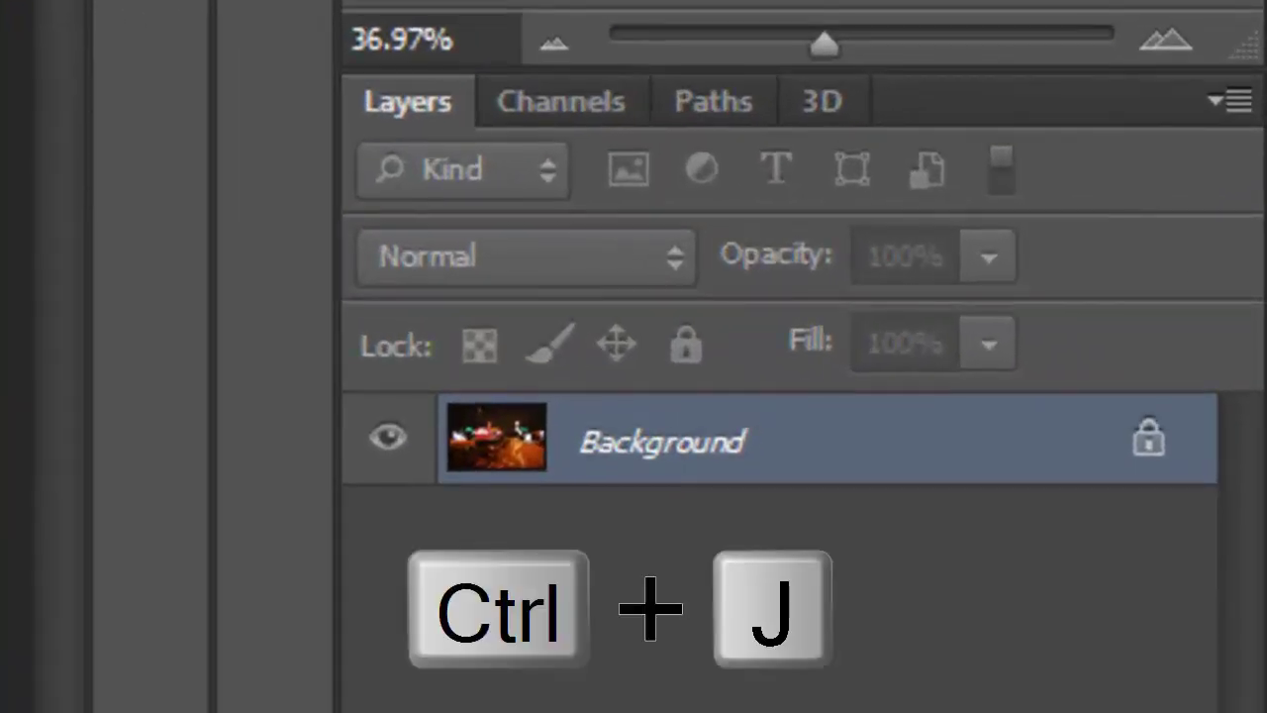
# Duplicate the Background, rename the copy BASE, and desaturate it to black and white.
pyautogui.hotkey('ctrl', 'j')
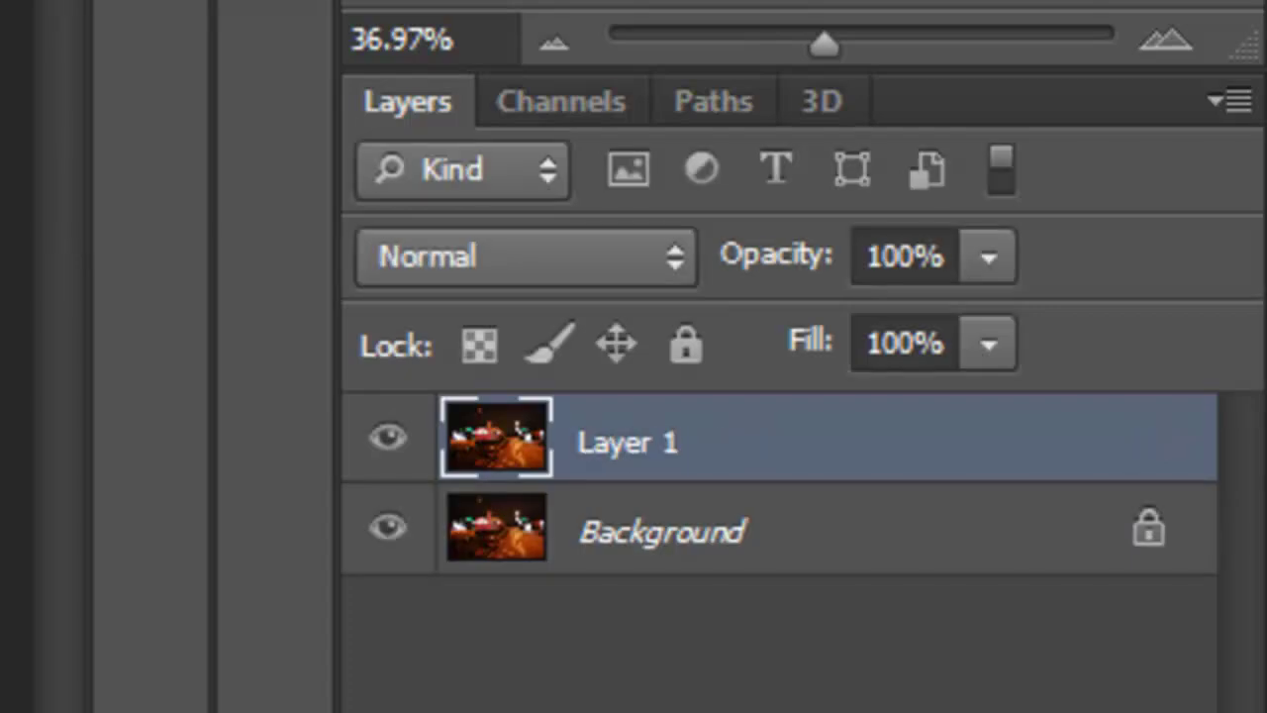
pyautogui.doubleClick(695, 435)
pyautogui.write('BASE')
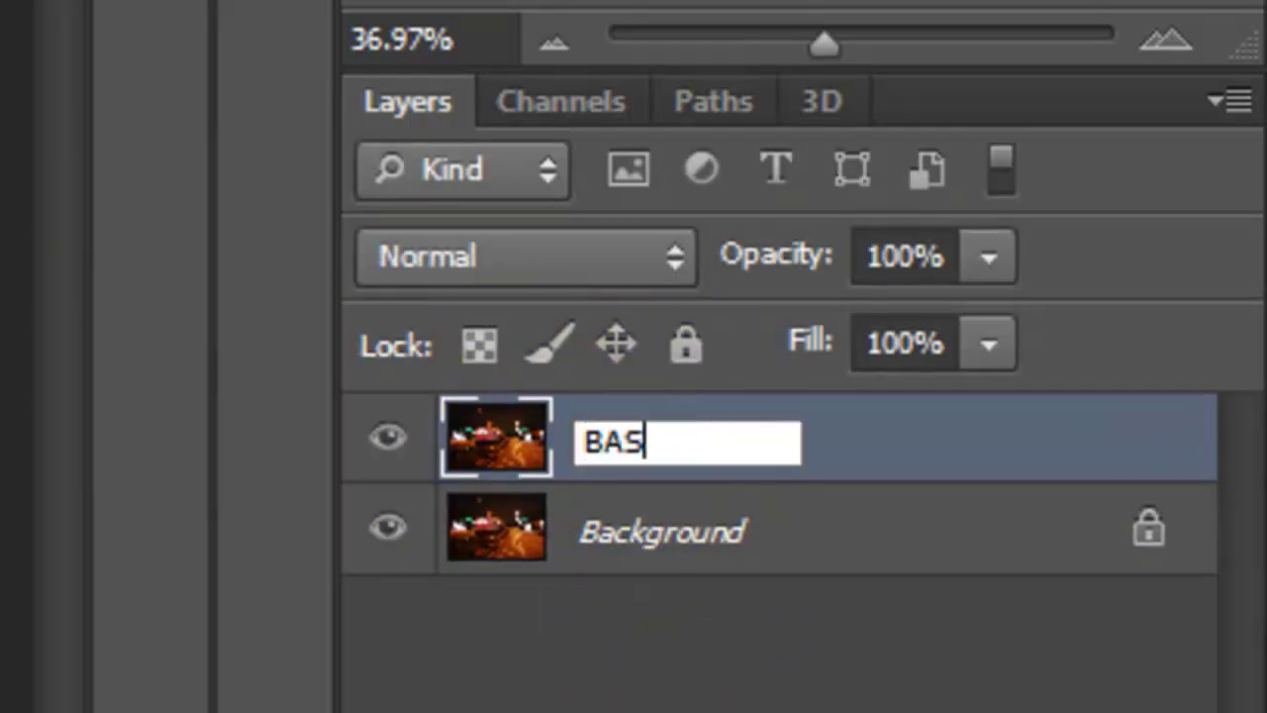
pyautogui.press('Return')
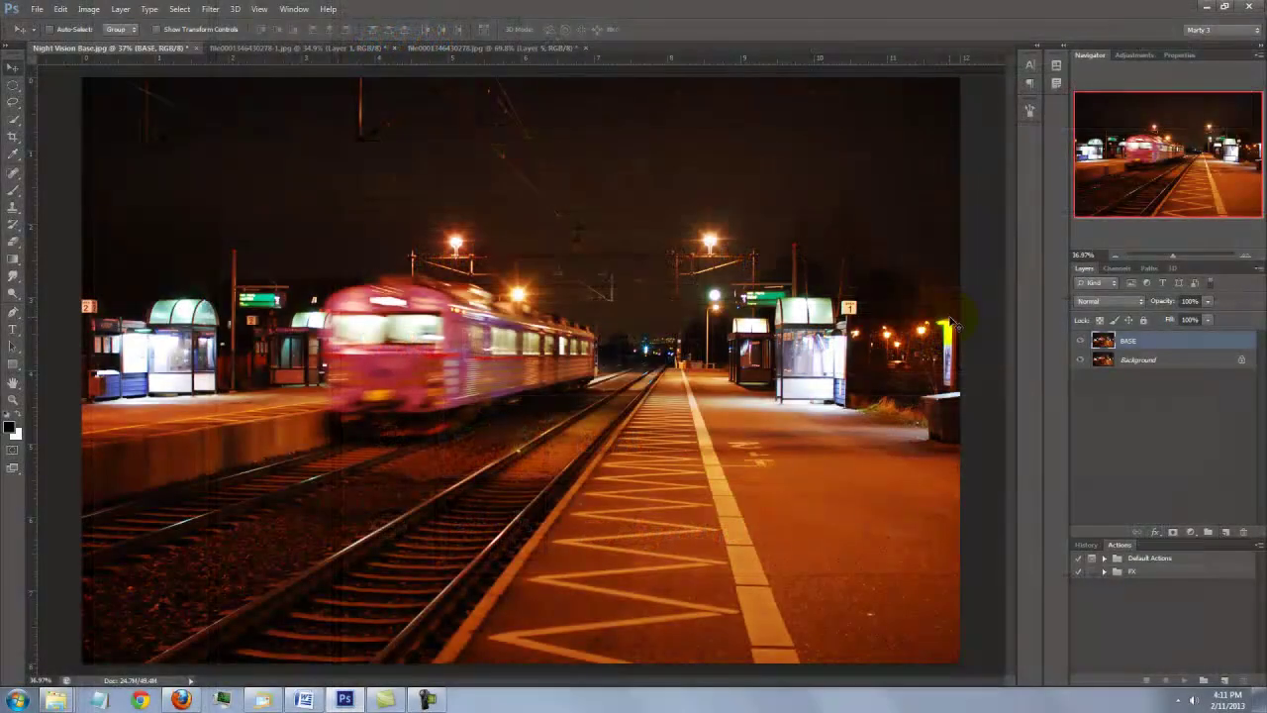
pyautogui.hotkey('ctrl', 'shift', 'u')
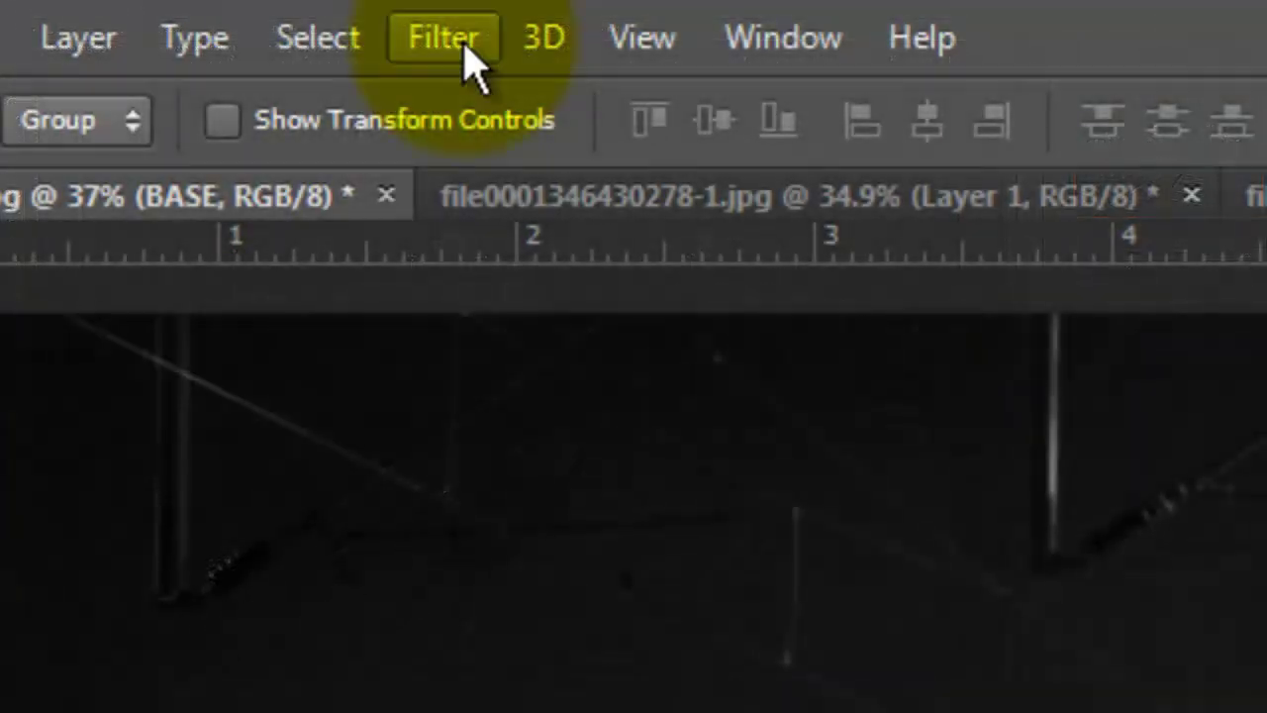
# Bring up Filter > Filter Gallery for the grayscale BASE layer.
pyautogui.click(212, 10)
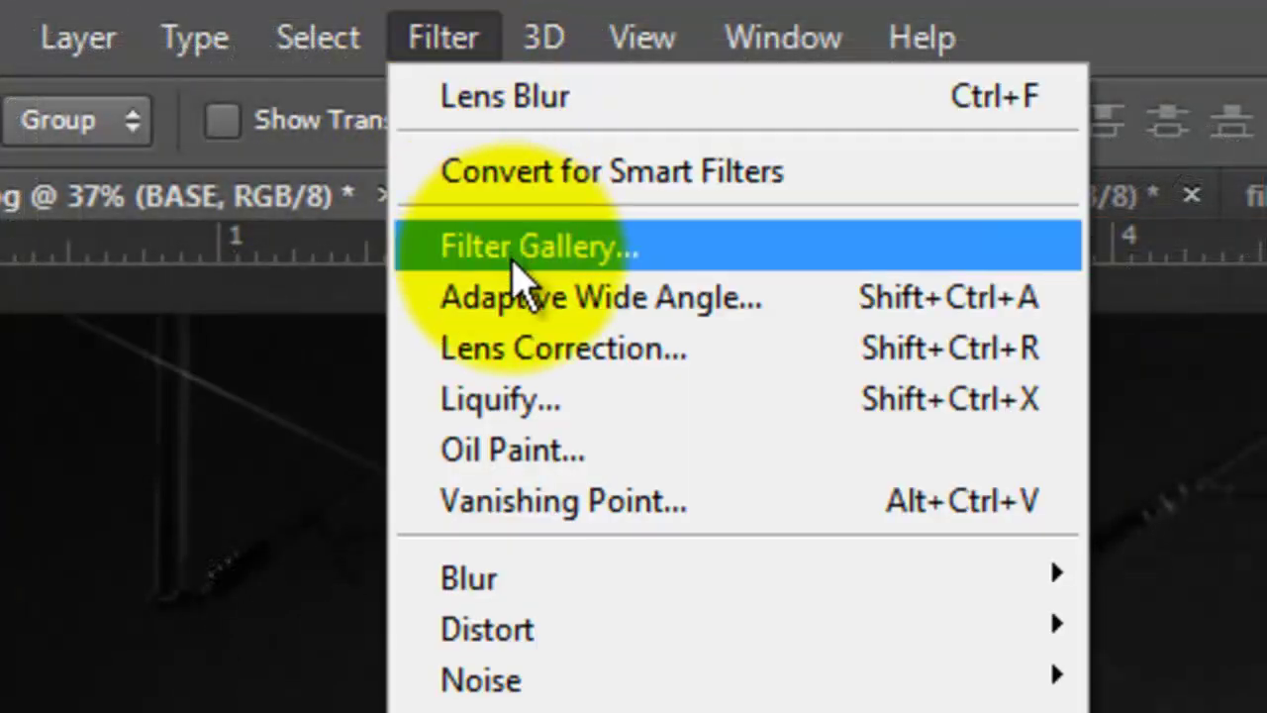
pyautogui.click(519, 247)
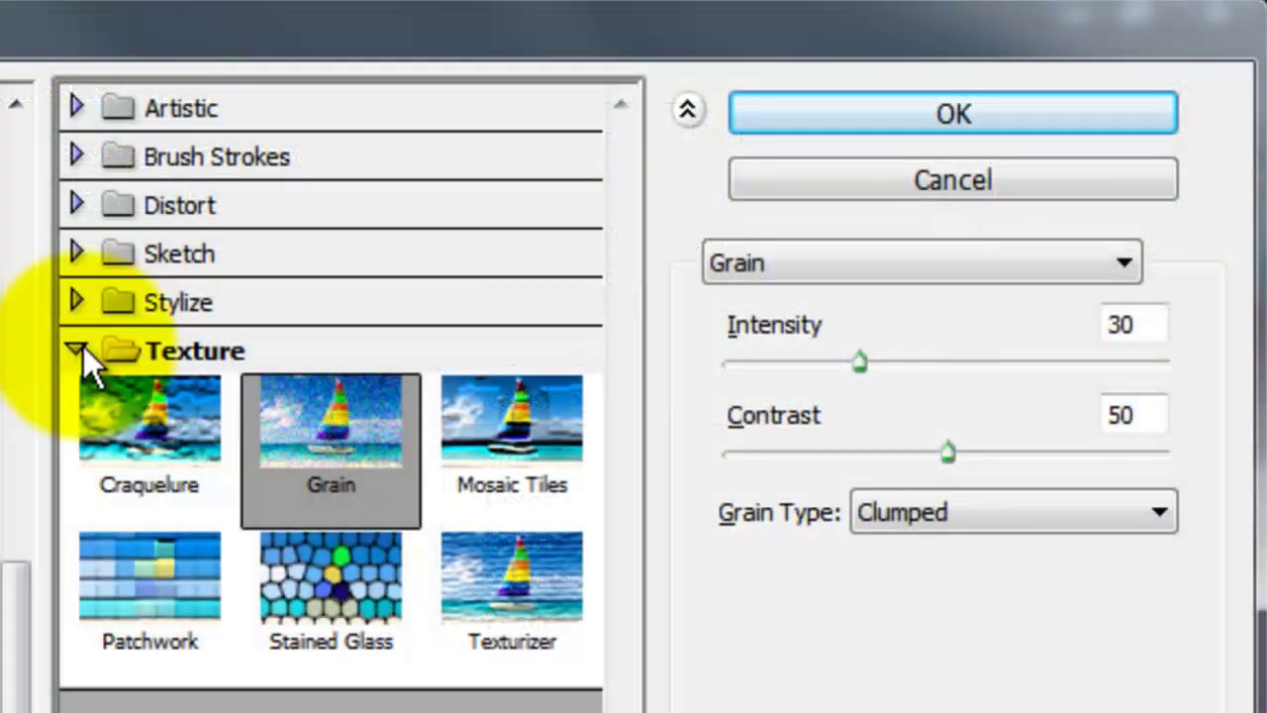
# Apply Diffuse Glow from the Distort category (Graininess 0, Glow Amount 5, Clear Amount 20).
pyautogui.click(80, 348)
pyautogui.click(73, 205)
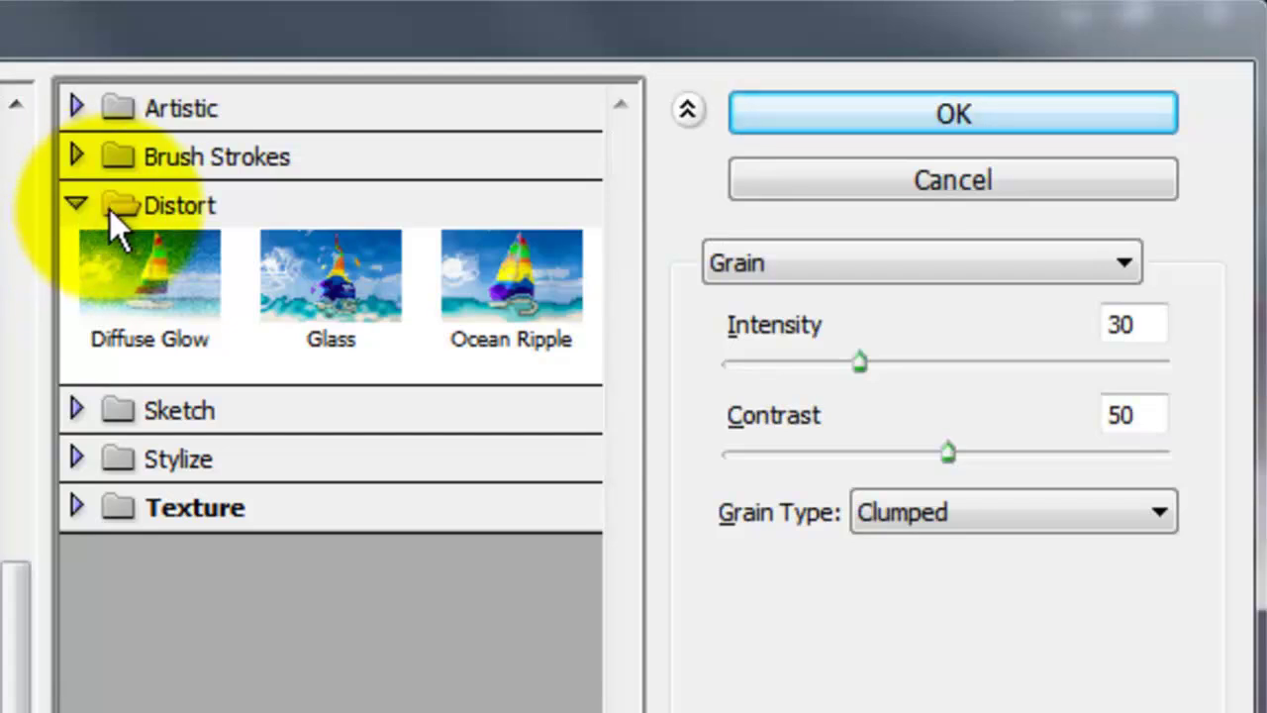
pyautogui.click(131, 297)
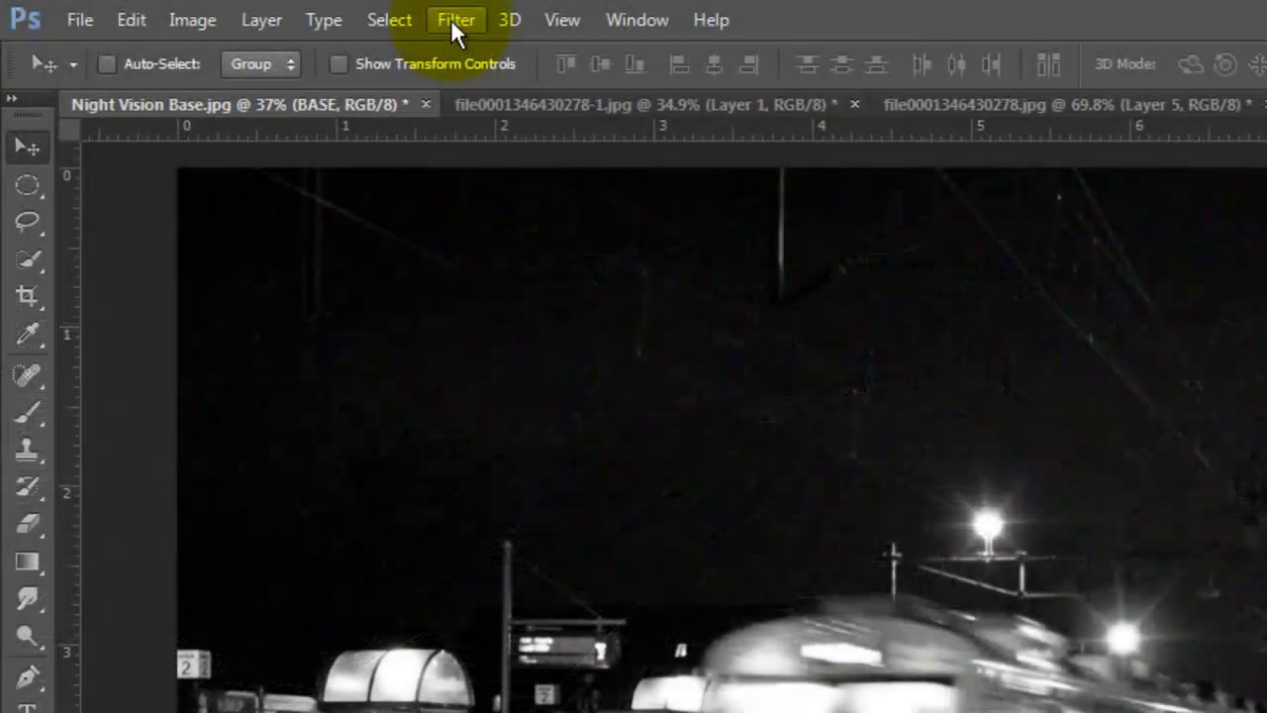
# Apply Lens Blur to BASE with depth map source None and radius 10.
pyautogui.click(455, 20)
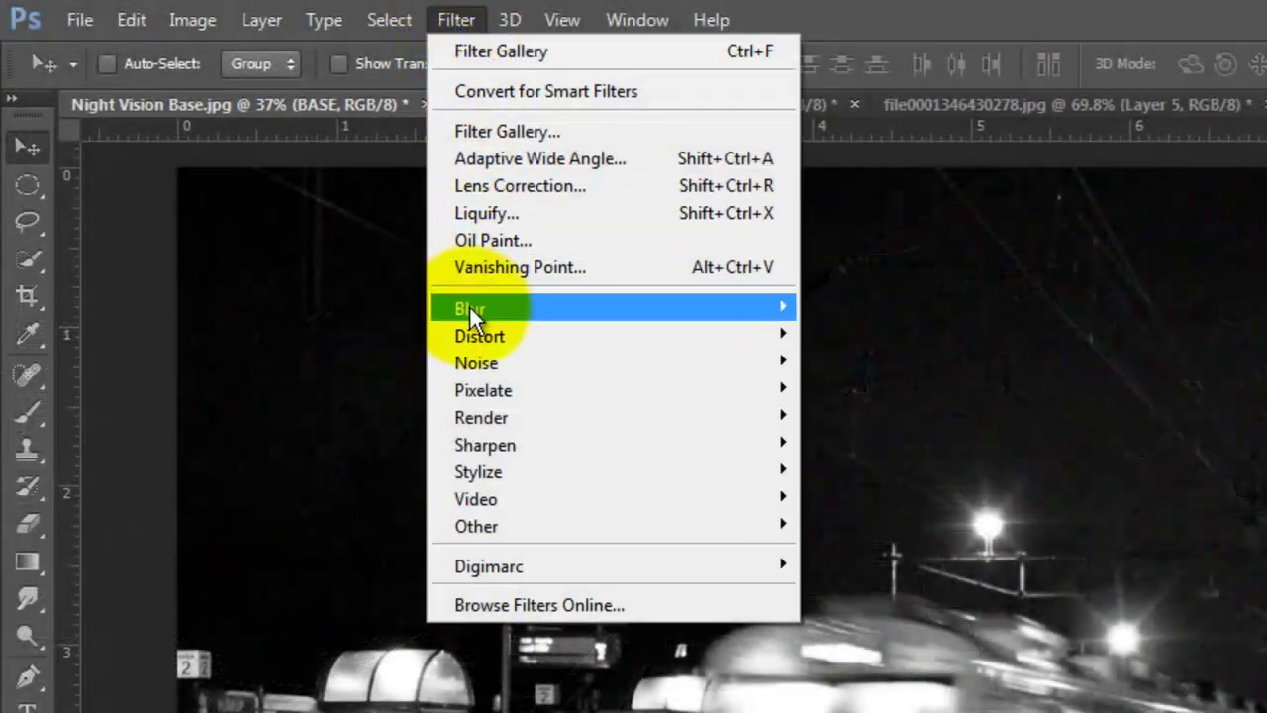
pyautogui.moveTo(469, 307)
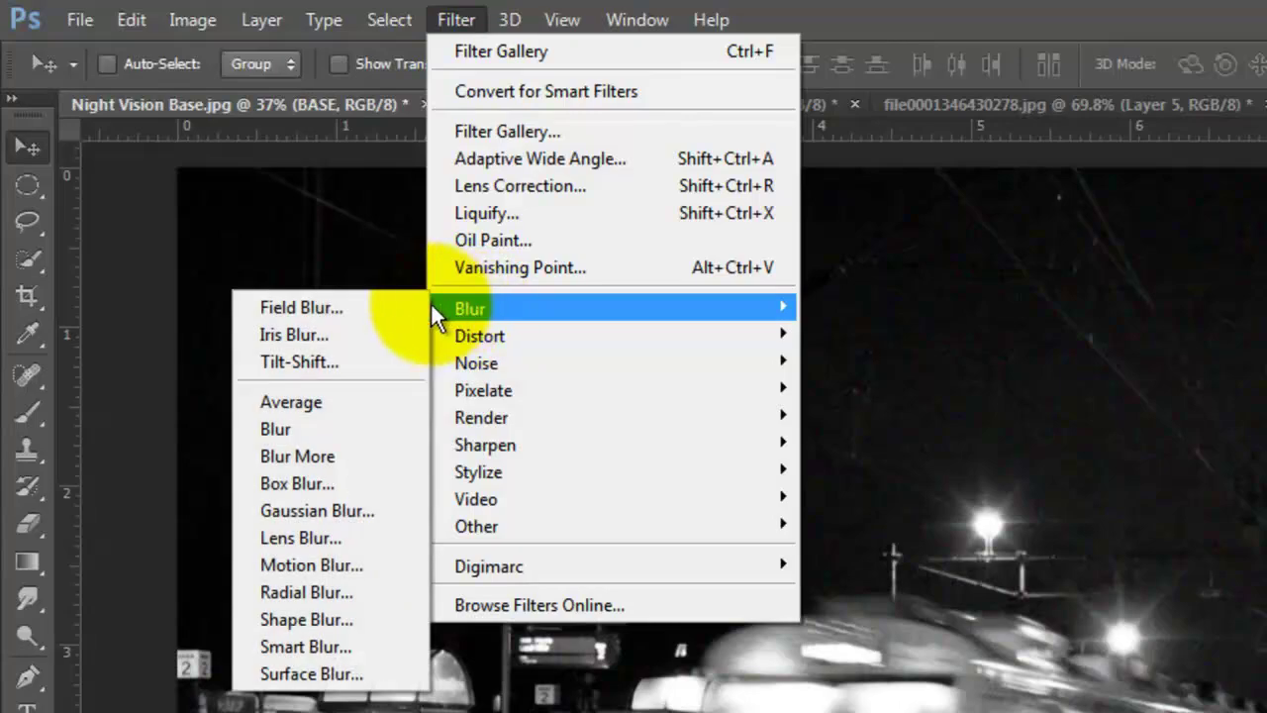
pyautogui.click(331, 536)
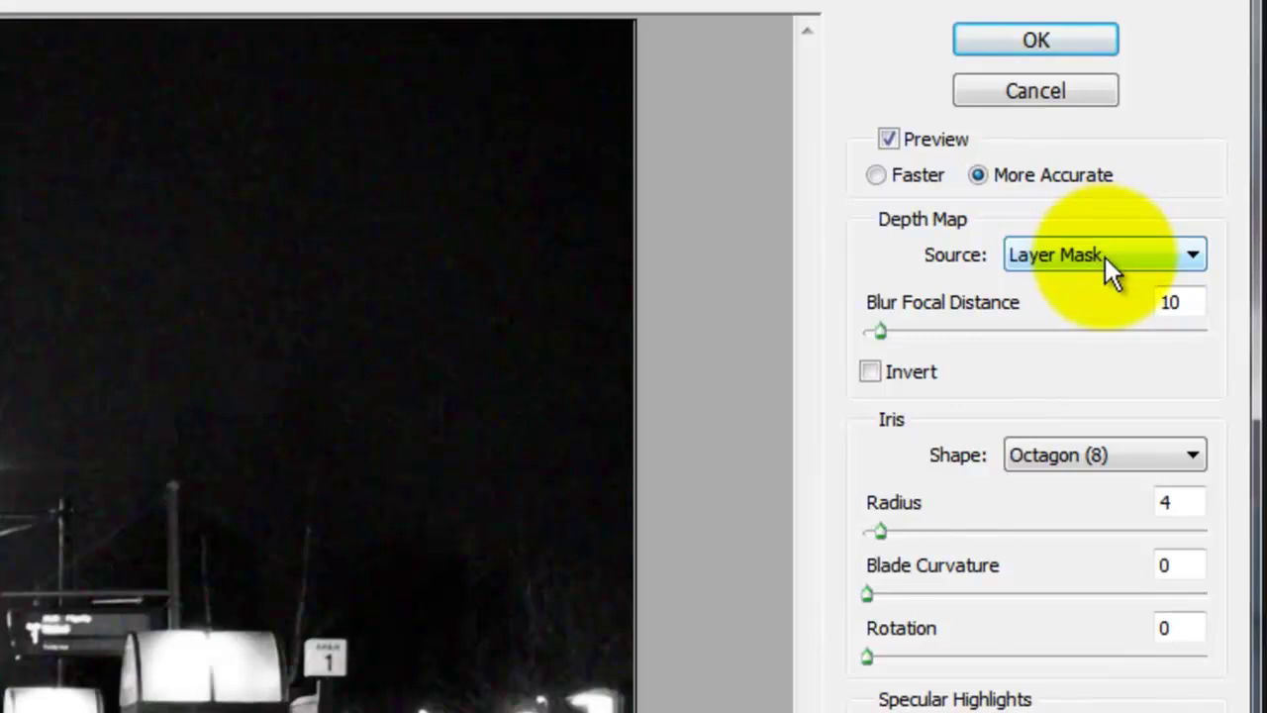
pyautogui.click(1104, 256)
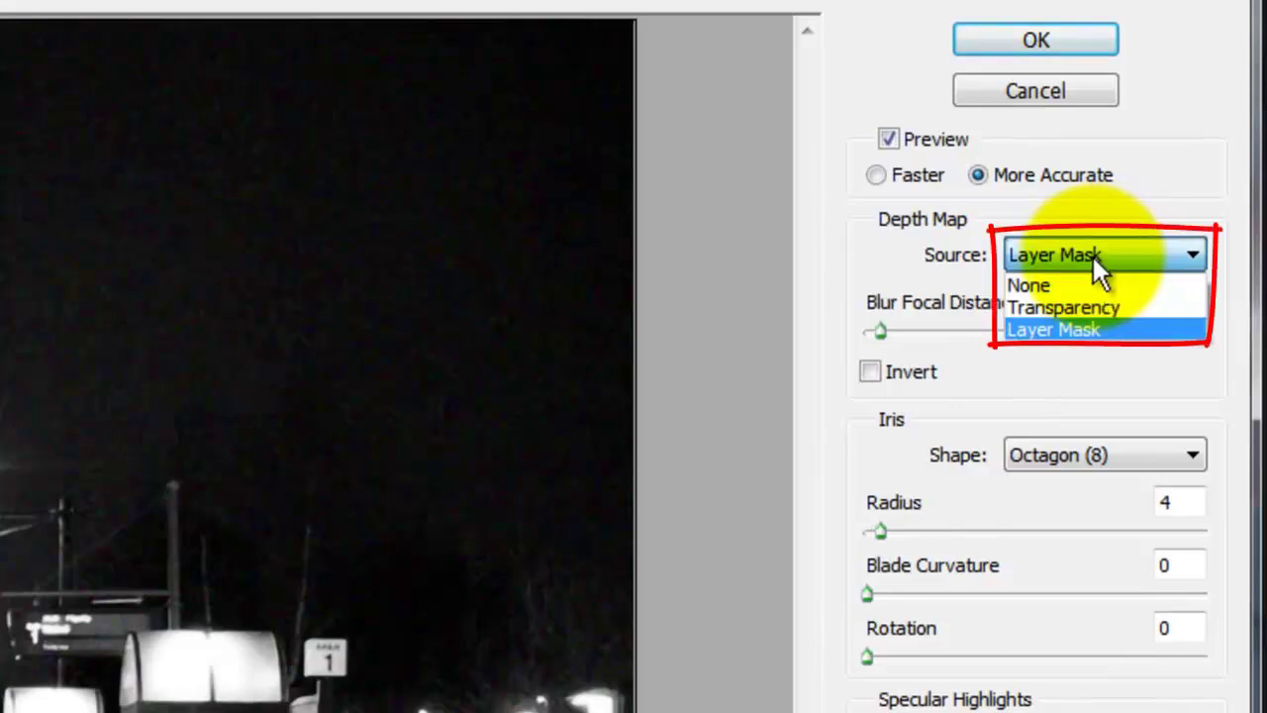
pyautogui.click(1076, 285)
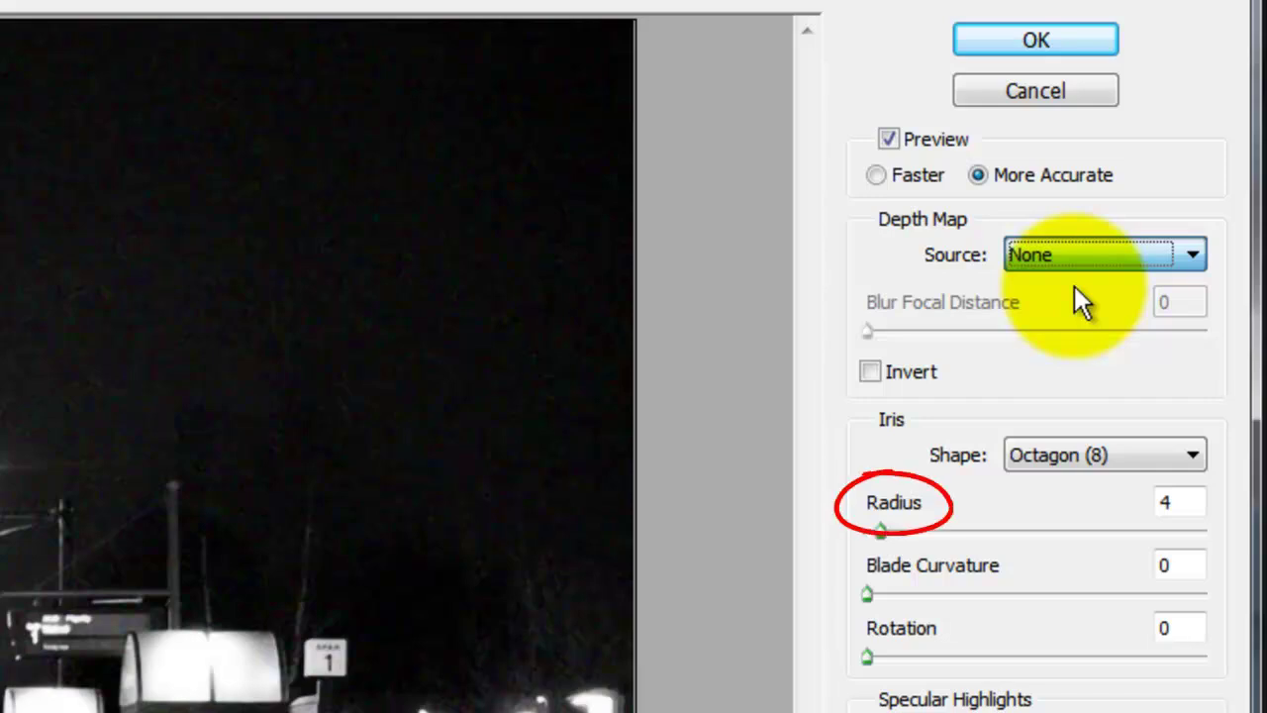
pyautogui.click(1171, 502)
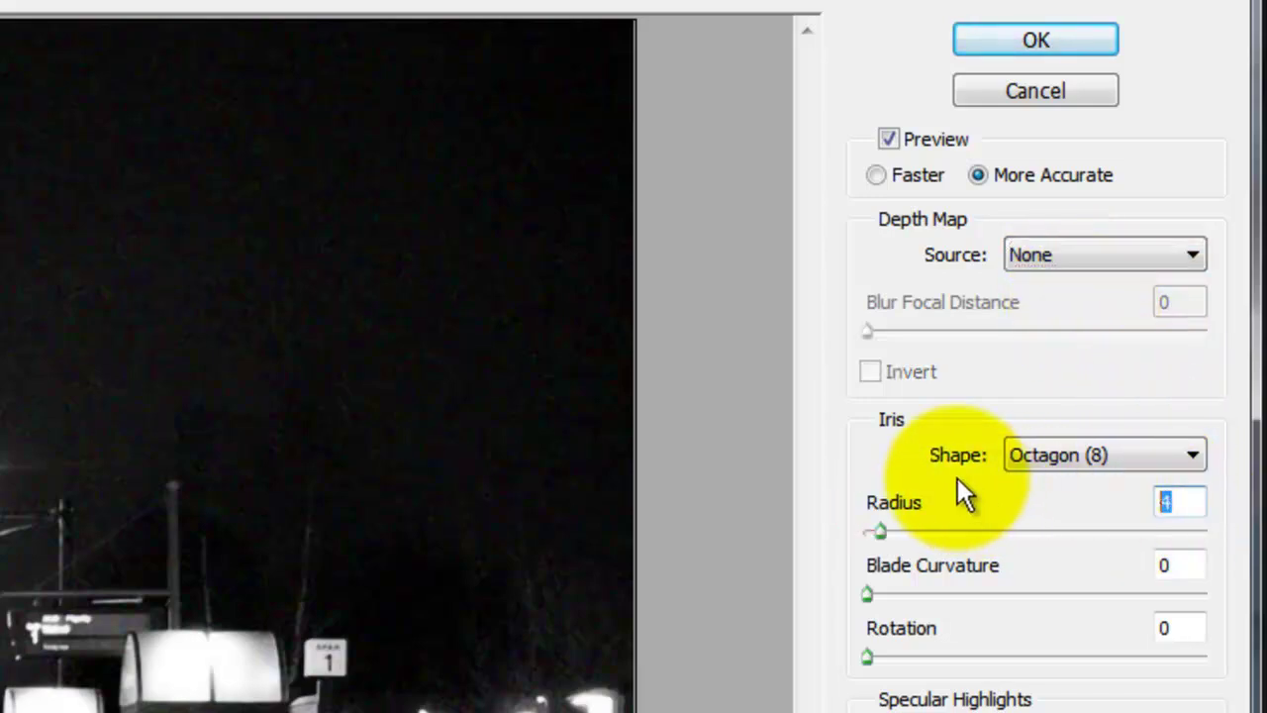
pyautogui.write('10')
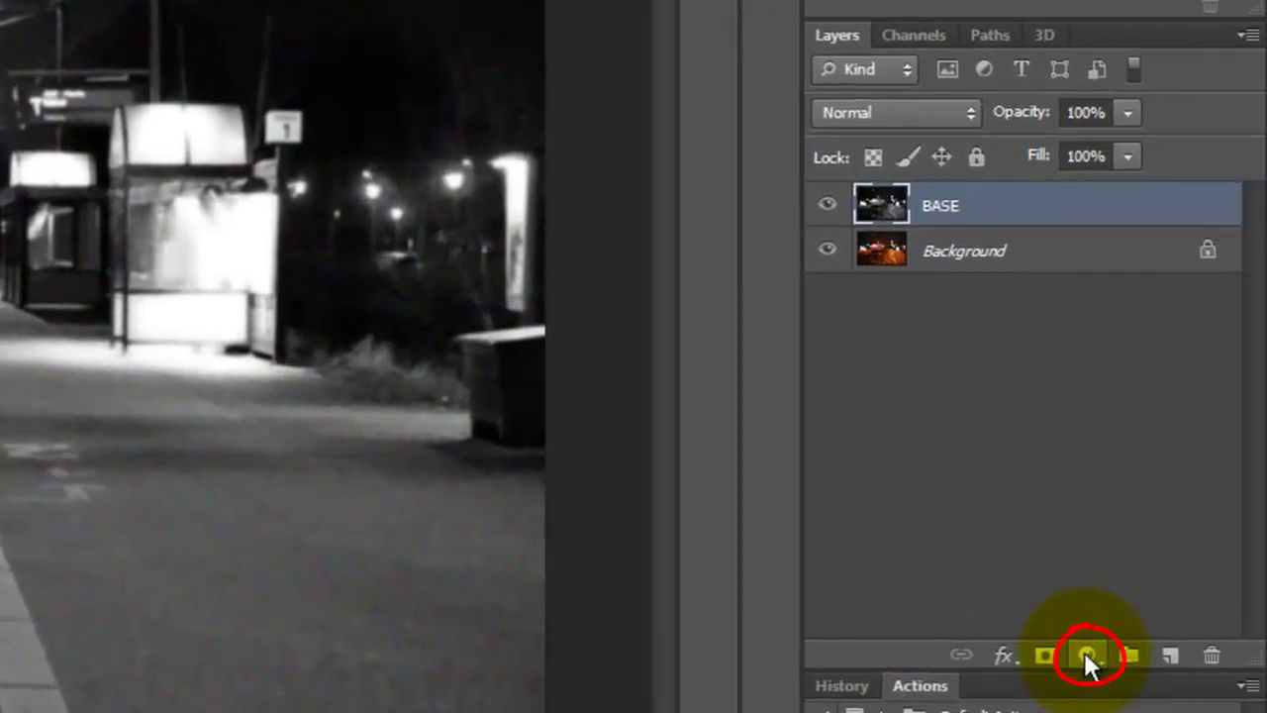
# Add a Channel Mixer adjustment layer with the Green output's Green value at 127%.
pyautogui.click(1086, 654)
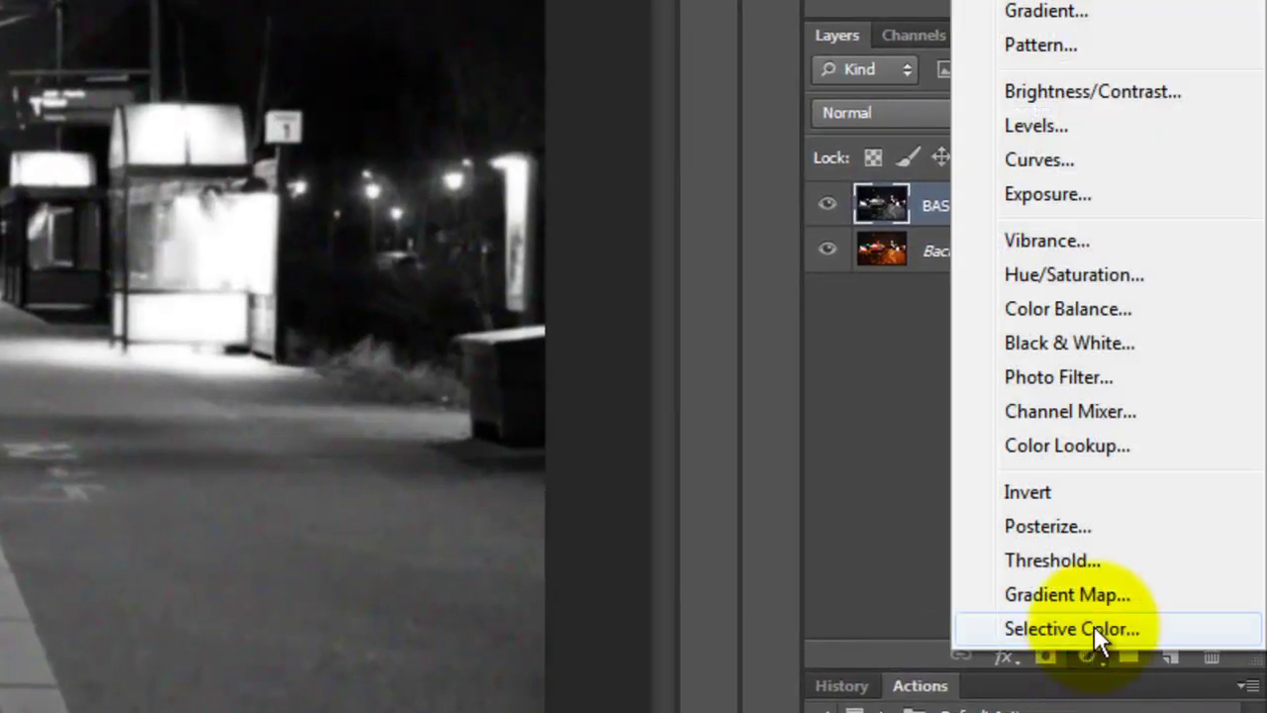
pyautogui.click(1067, 414)
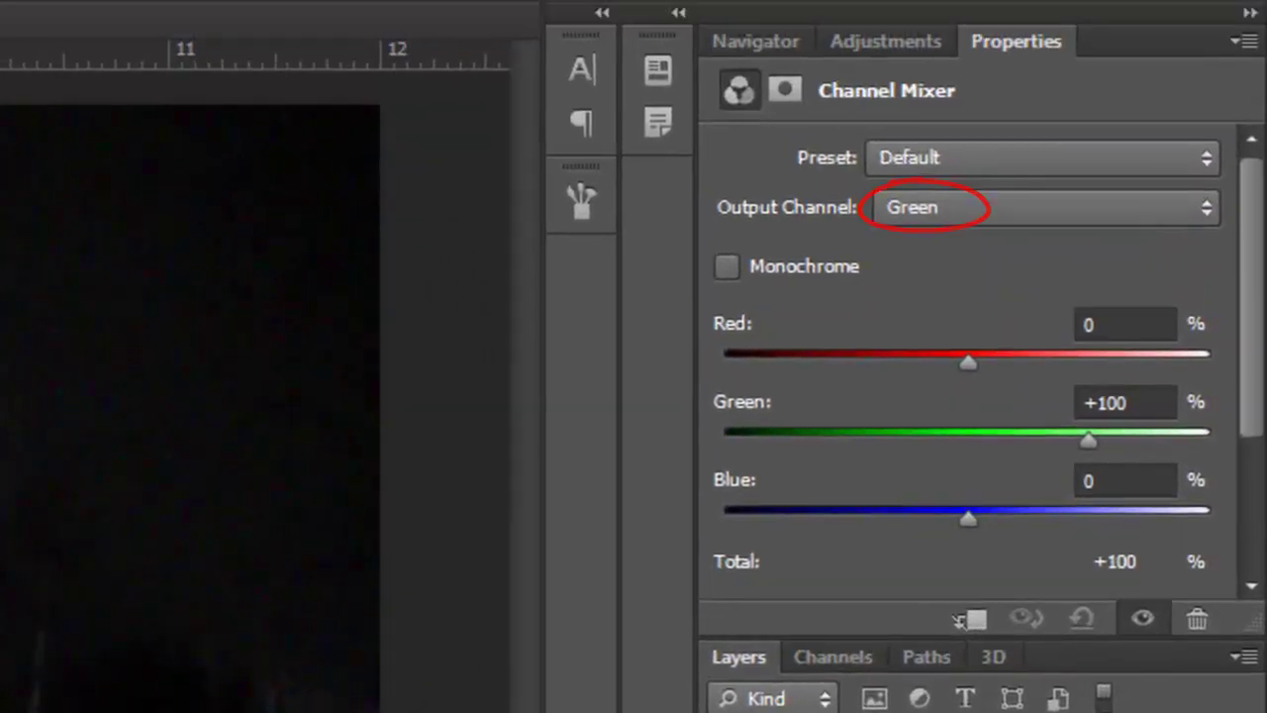
pyautogui.click(1108, 403)
pyautogui.write('127')
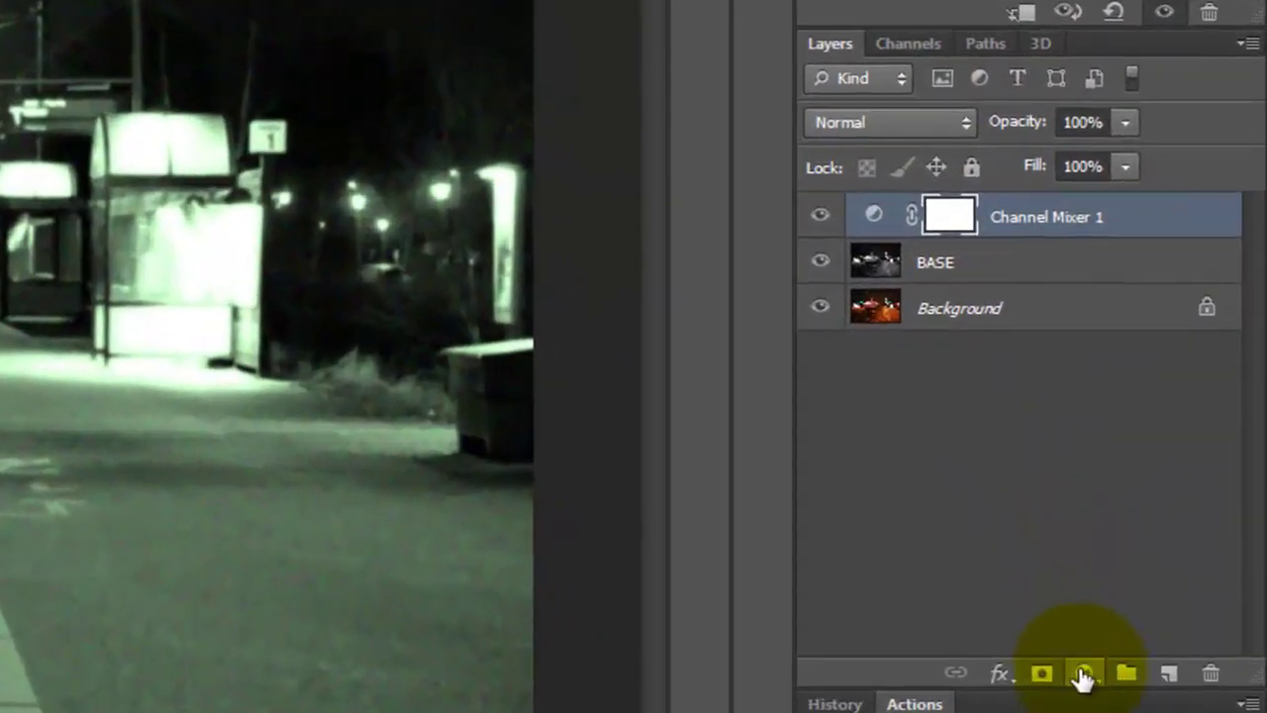
# Add a Color Balance adjustment layer with Midtones Magenta–Green set to +100.
pyautogui.click(1191, 531)
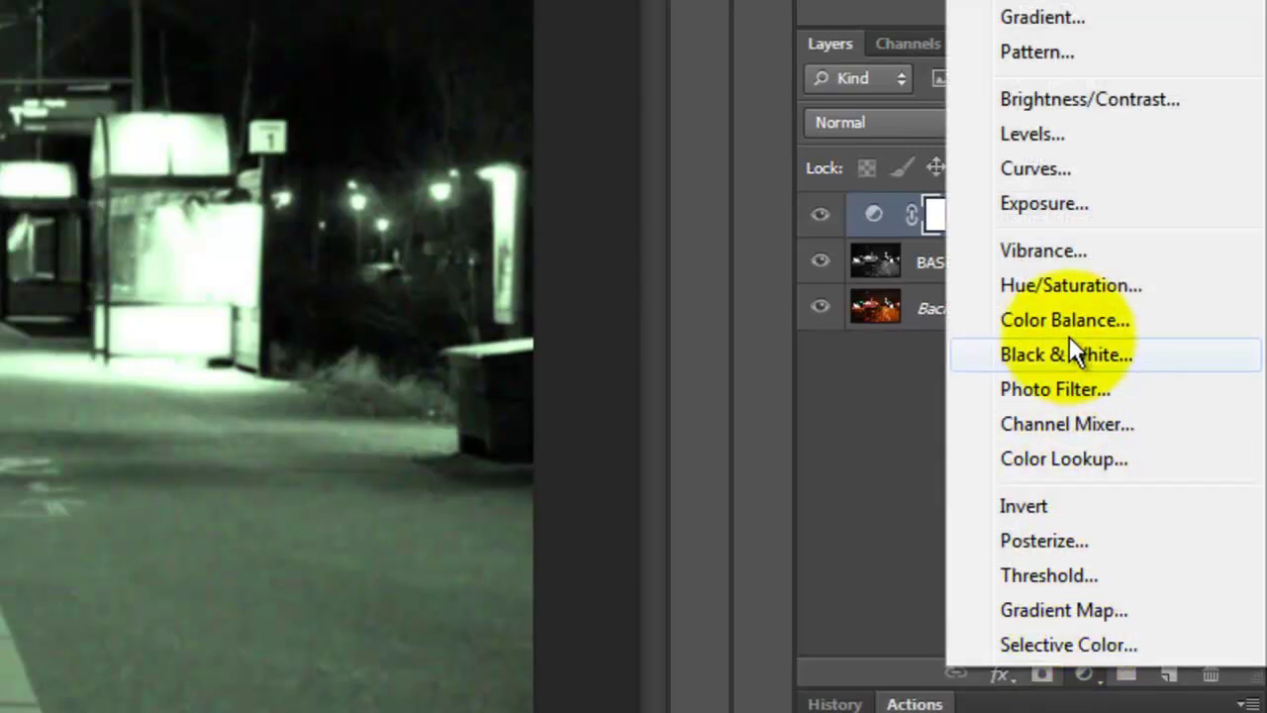
pyautogui.click(1076, 322)
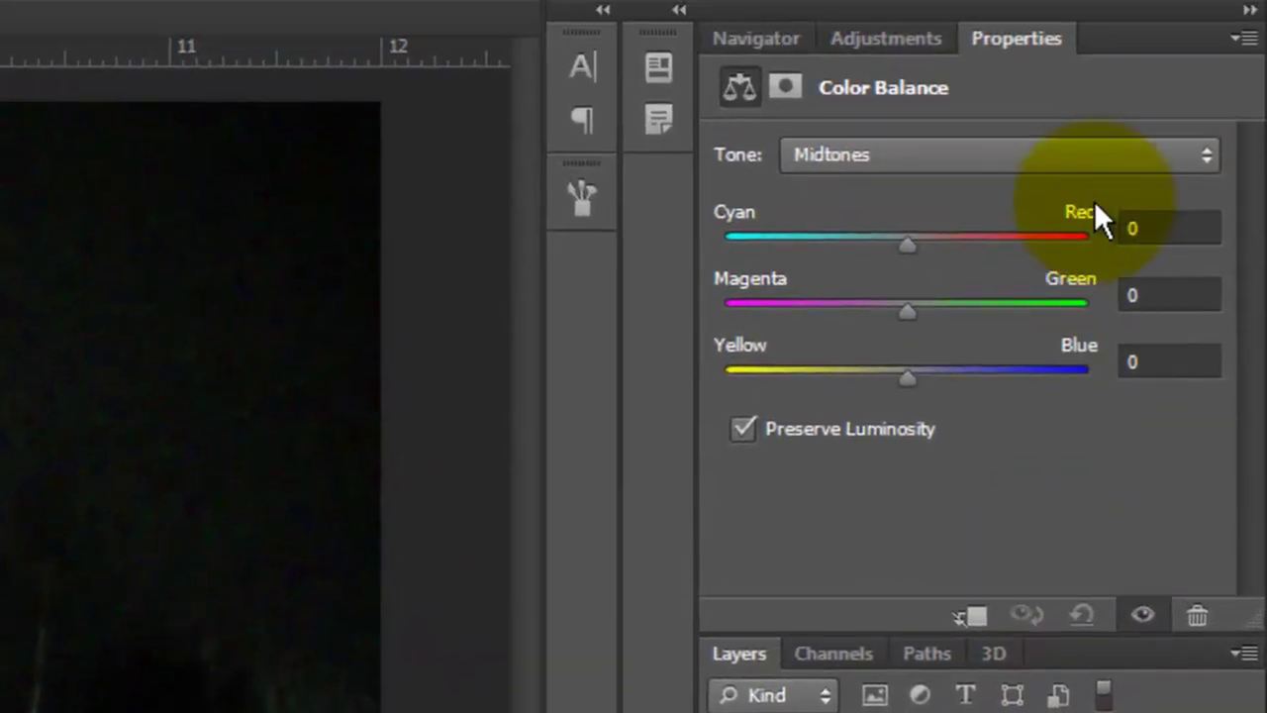
pyautogui.click(1134, 160)
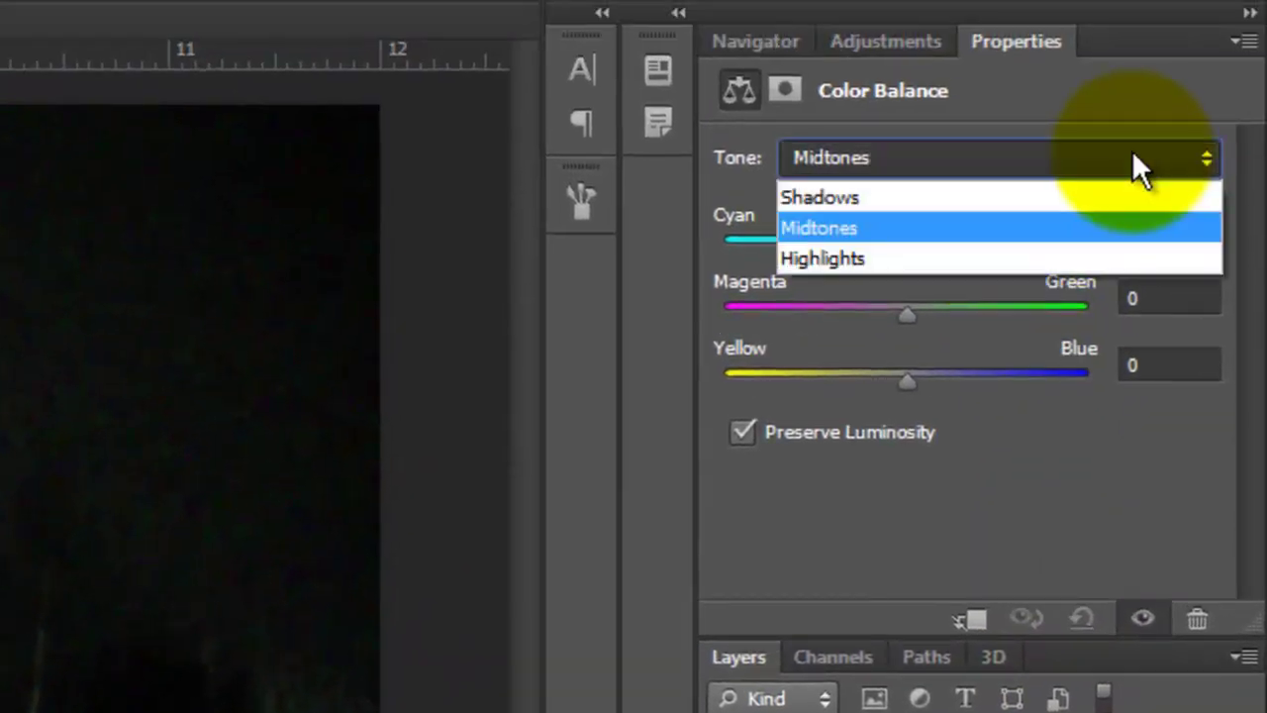
pyautogui.click(1134, 160)
pyautogui.moveTo(909, 314); pyautogui.dragTo(1139, 312)
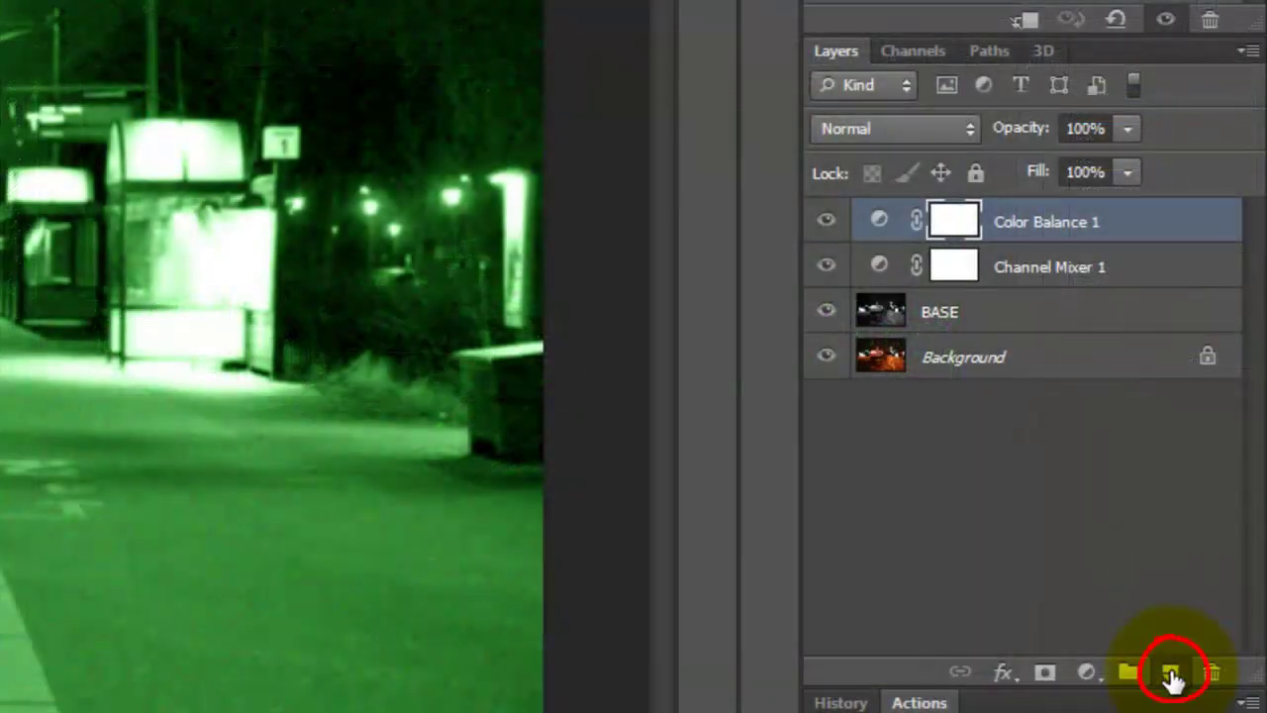
# Create a blank Layer 1 and make a single-pixel-row marquee selection across the photo.
pyautogui.click(1170, 674)
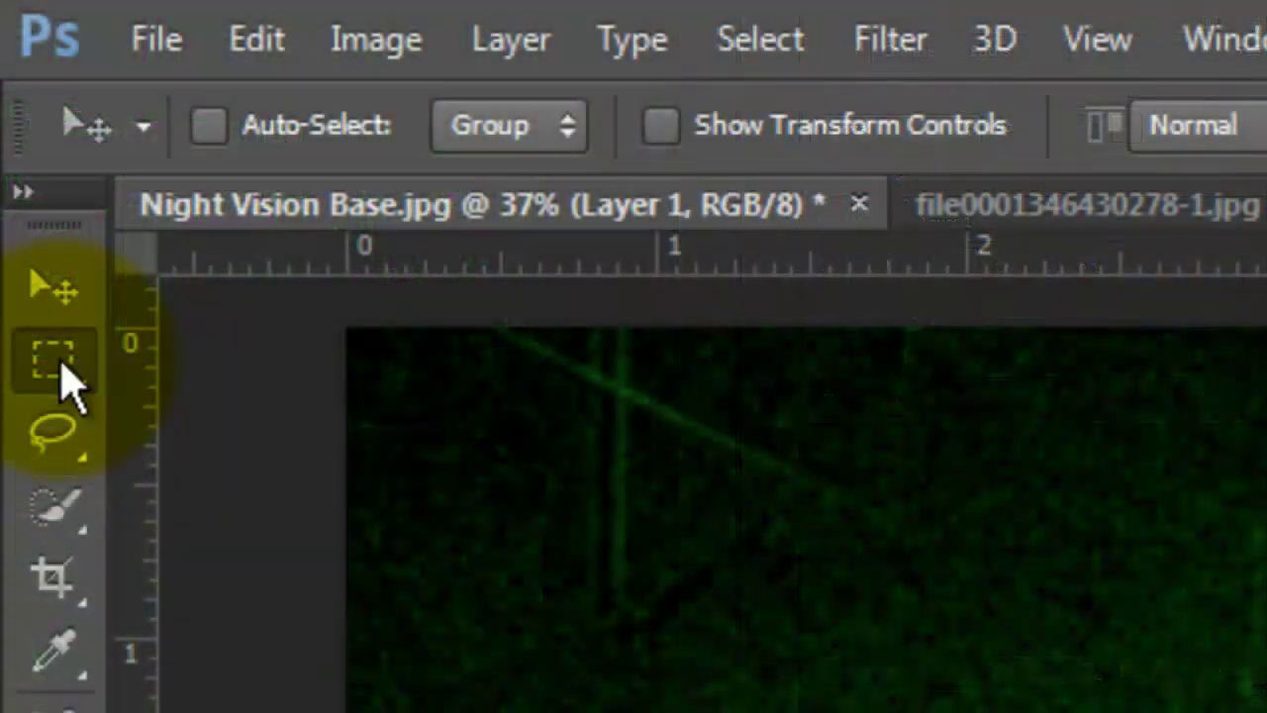
pyautogui.click(69, 381)
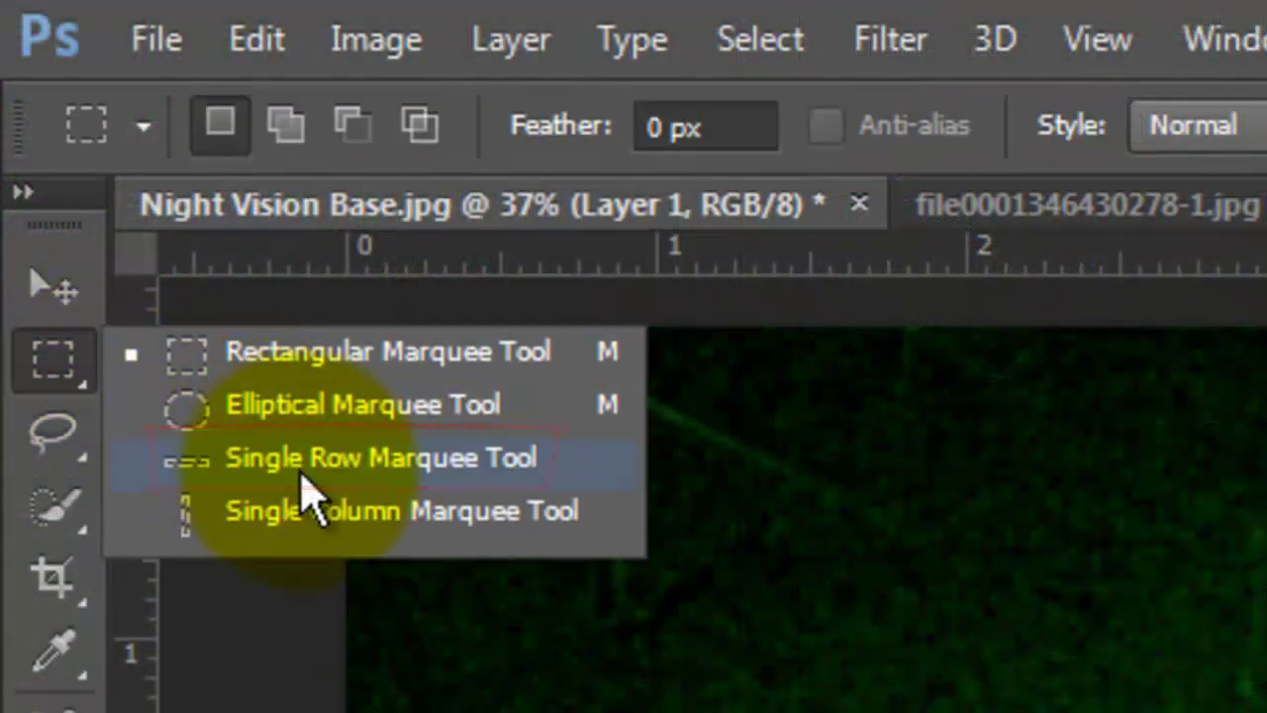
pyautogui.click(303, 473)
pyautogui.click(539, 284)
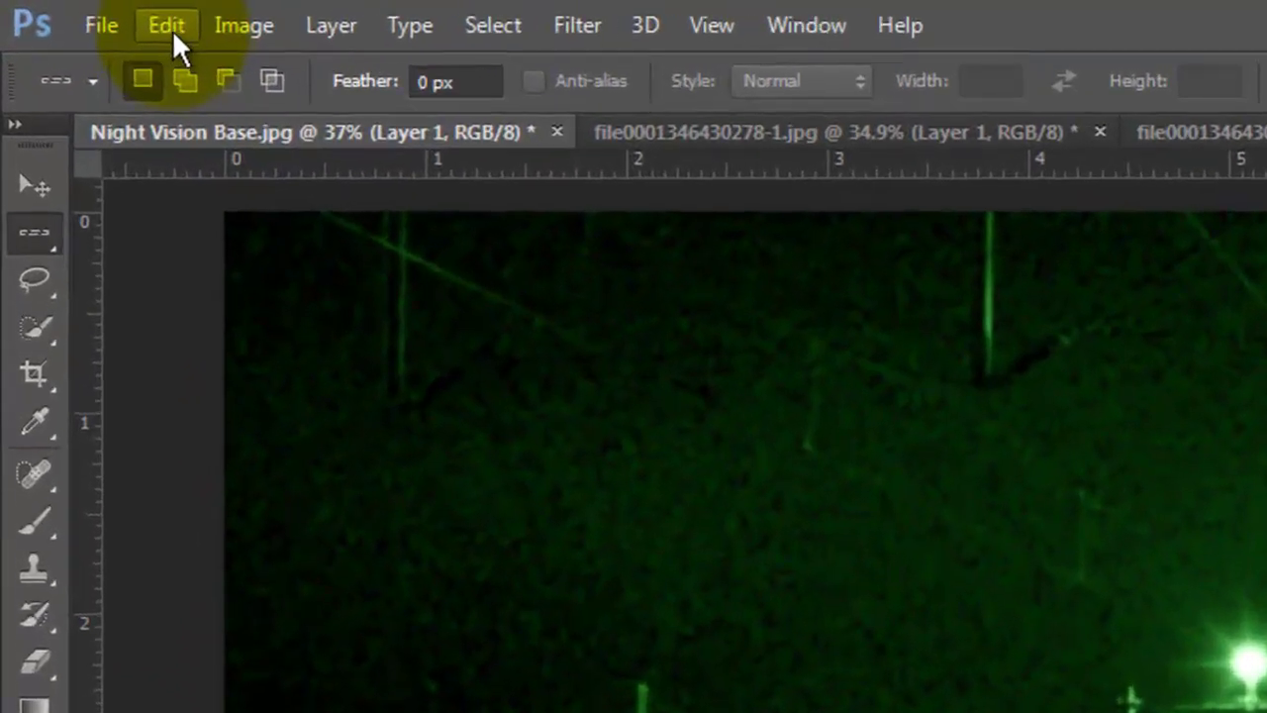
# Stroke the row selection on Layer 1 with a 5 px white (ffffff) centre stroke.
pyautogui.click(168, 28)
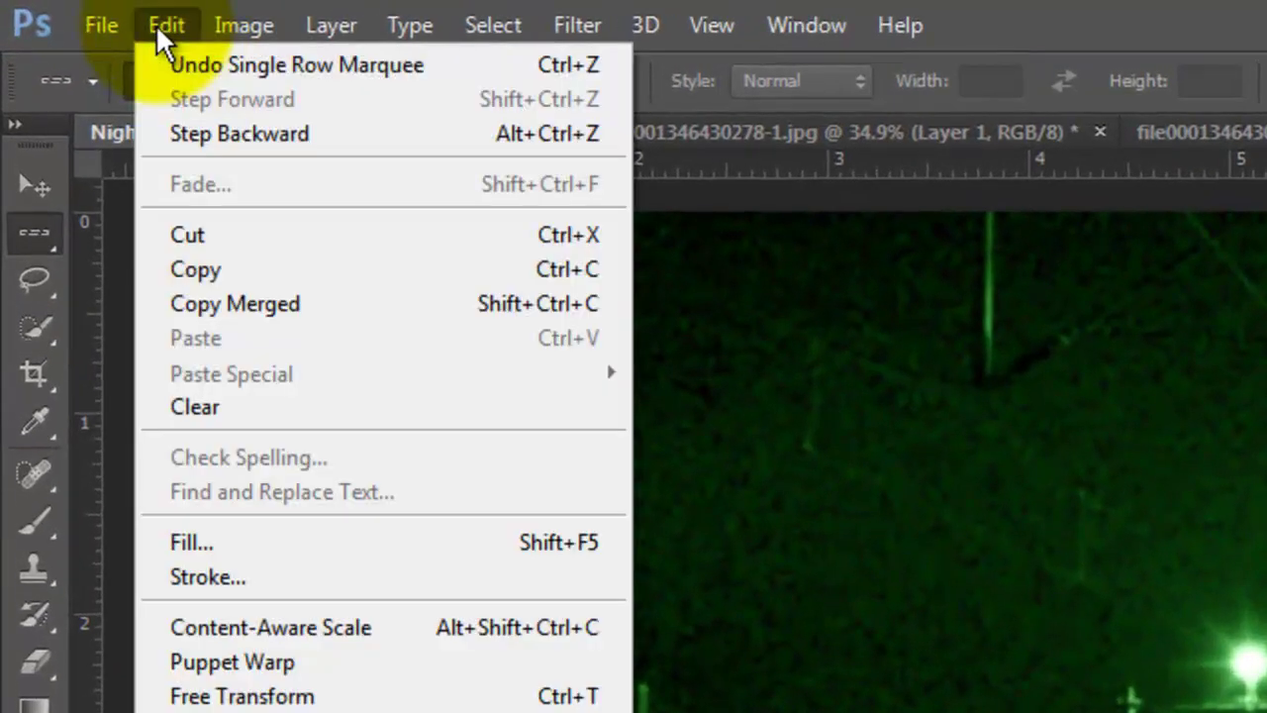
pyautogui.click(235, 577)
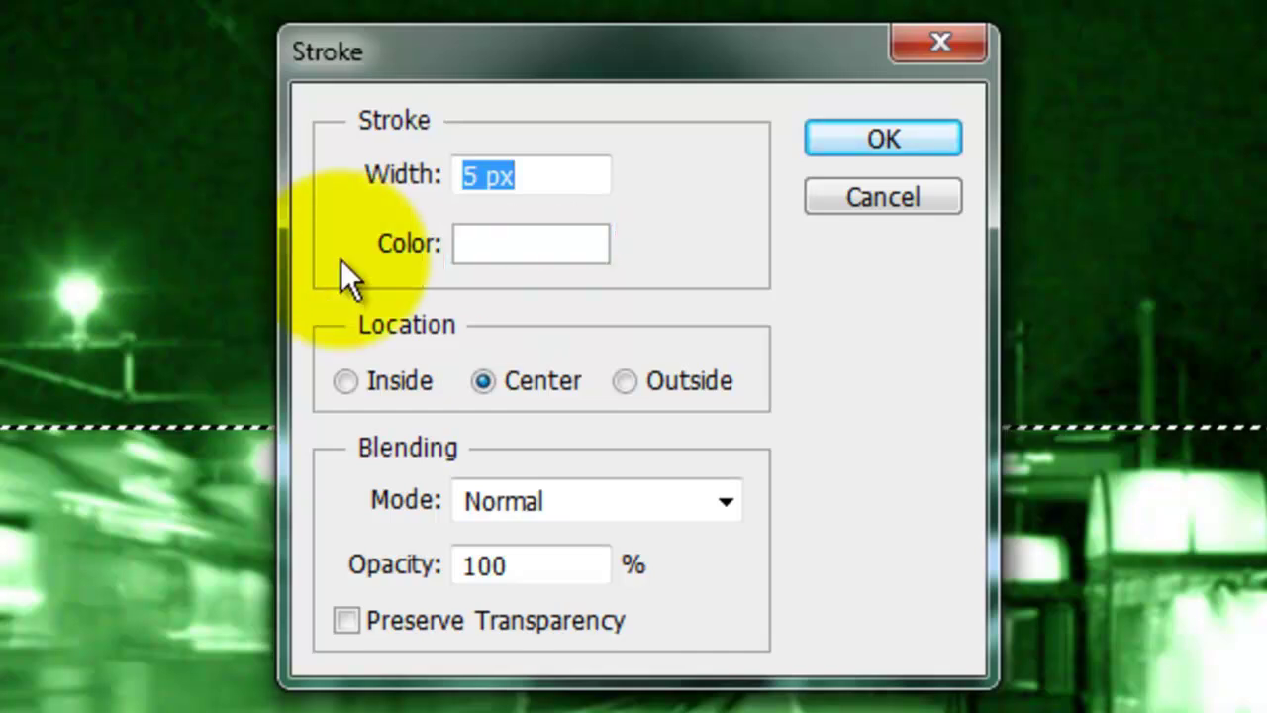
pyautogui.click(507, 253)
pyautogui.click(83, 125)
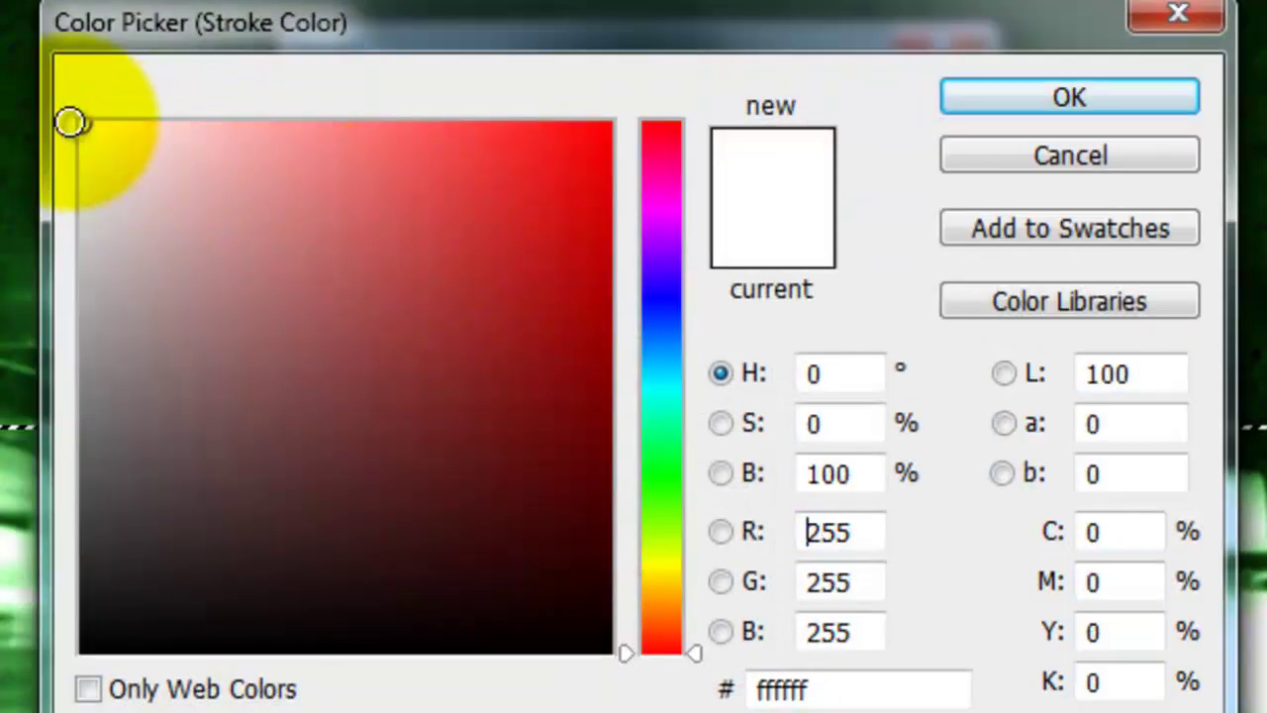
pyautogui.click(985, 89)
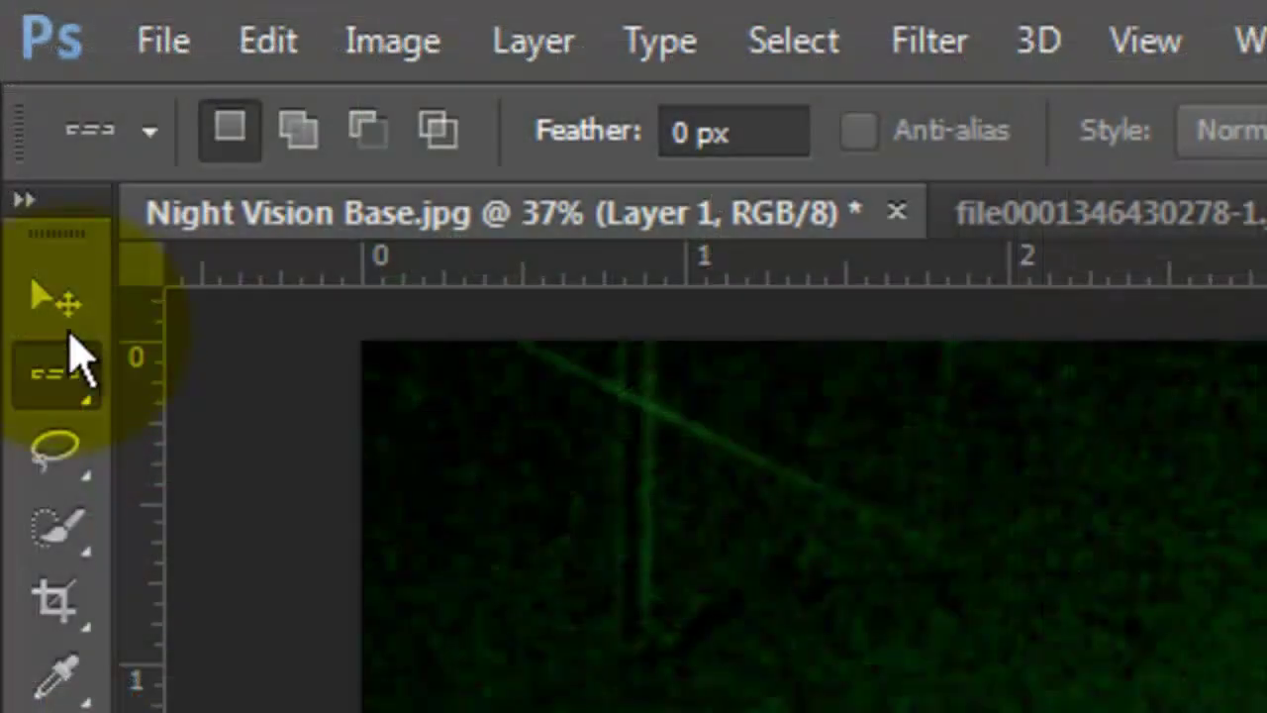
# Align the white line to the canvas's vertical centre with the Move tool, then deselect.
pyautogui.click(12, 66)
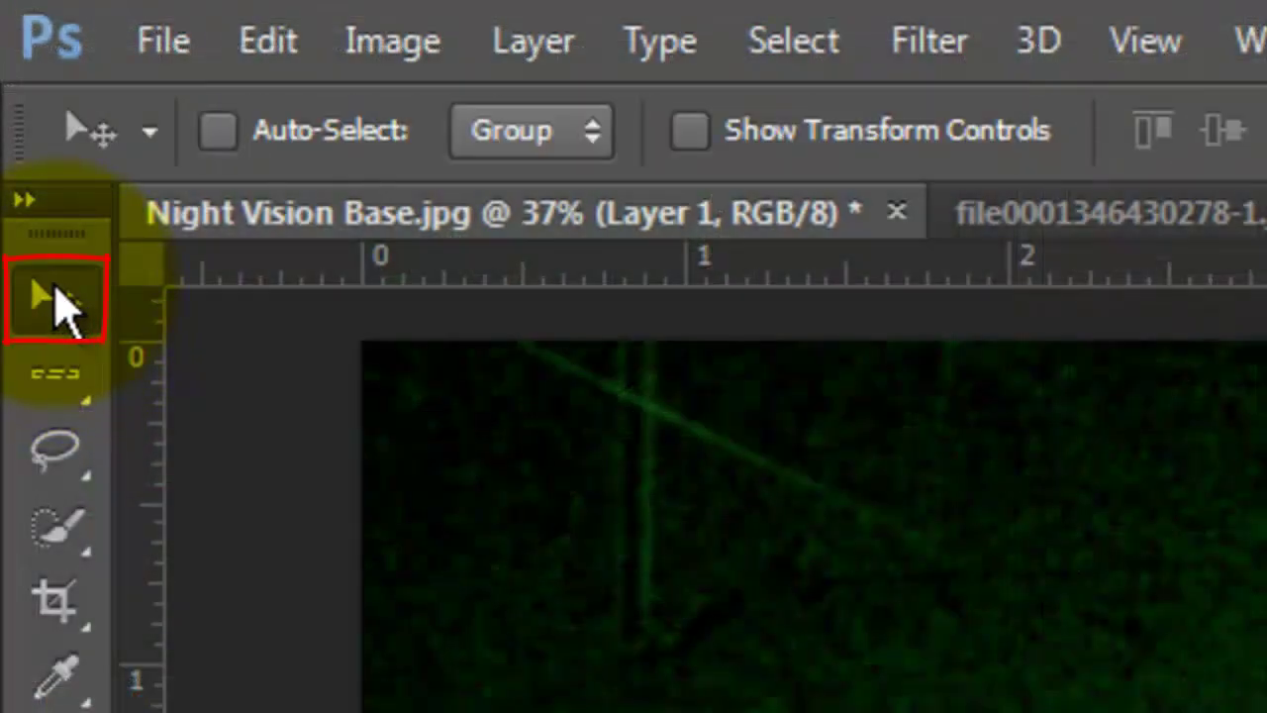
pyautogui.hotkey('ctrl', 'a')
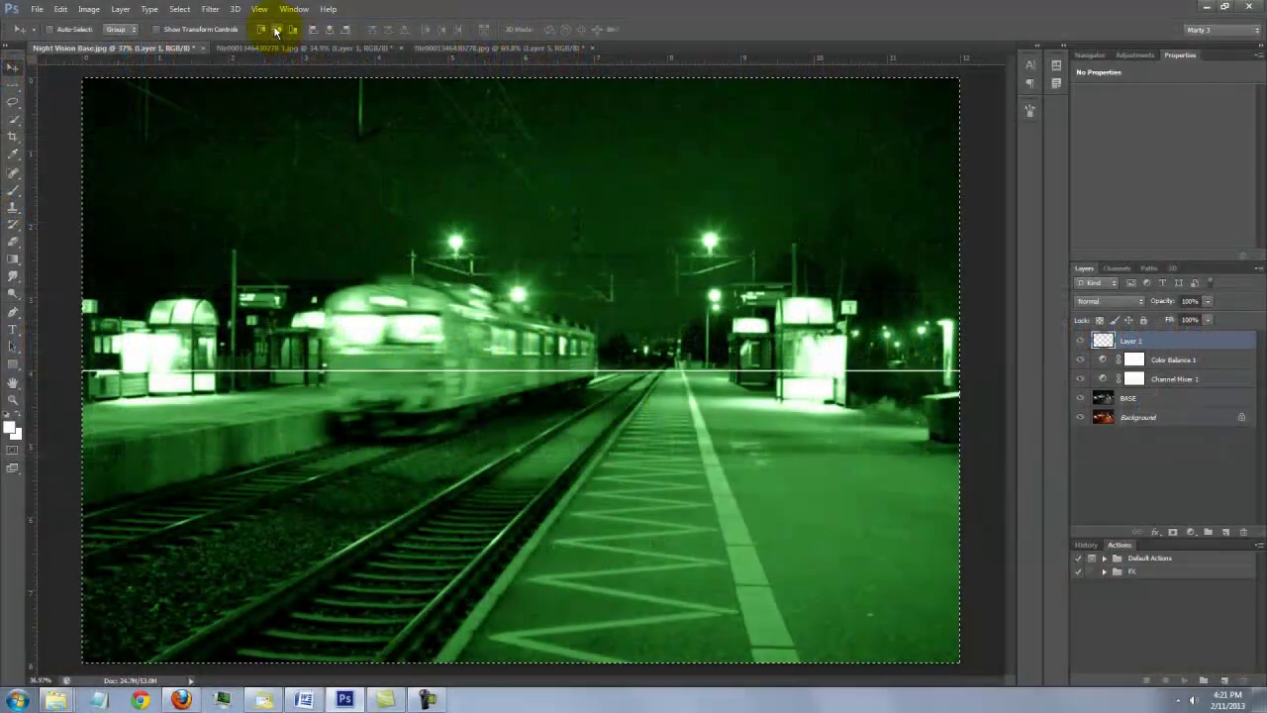
pyautogui.hotkey('ctrl', 'd')
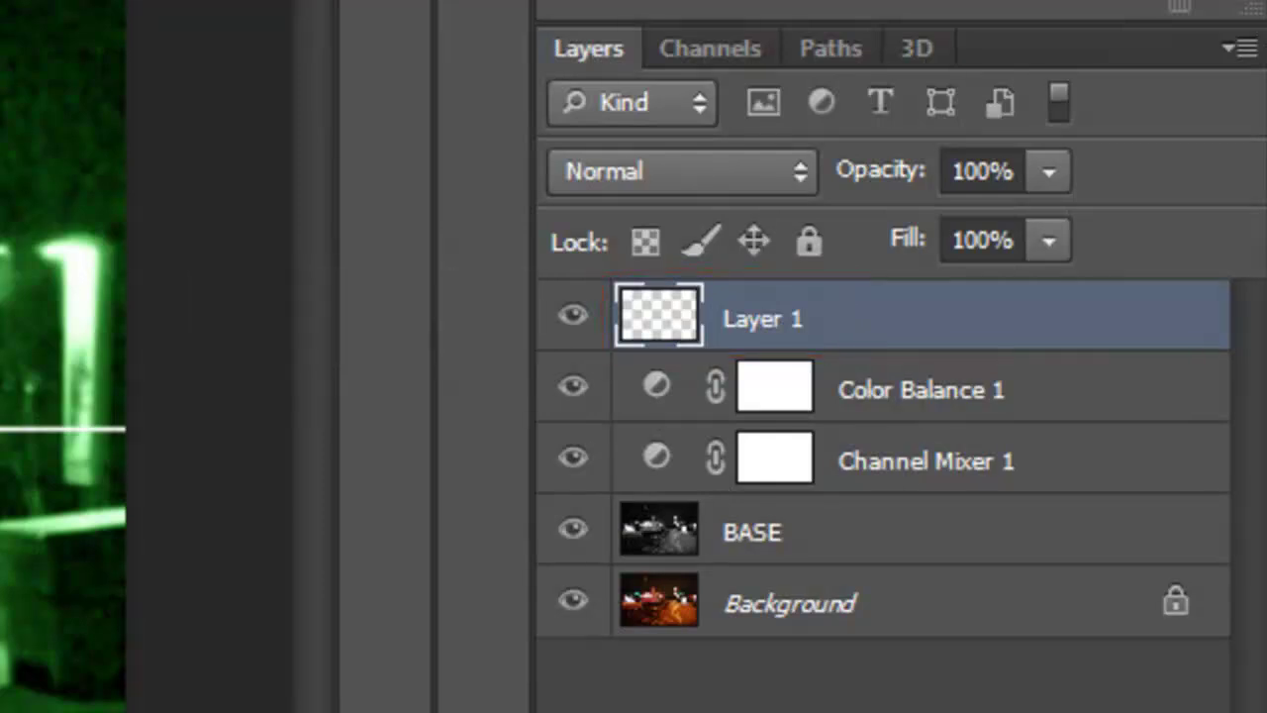
# Duplicate the line, rotate the copy 90° into a vertical line, and merge it into Layer 1.
pyautogui.hotkey('ctrl', 'j')
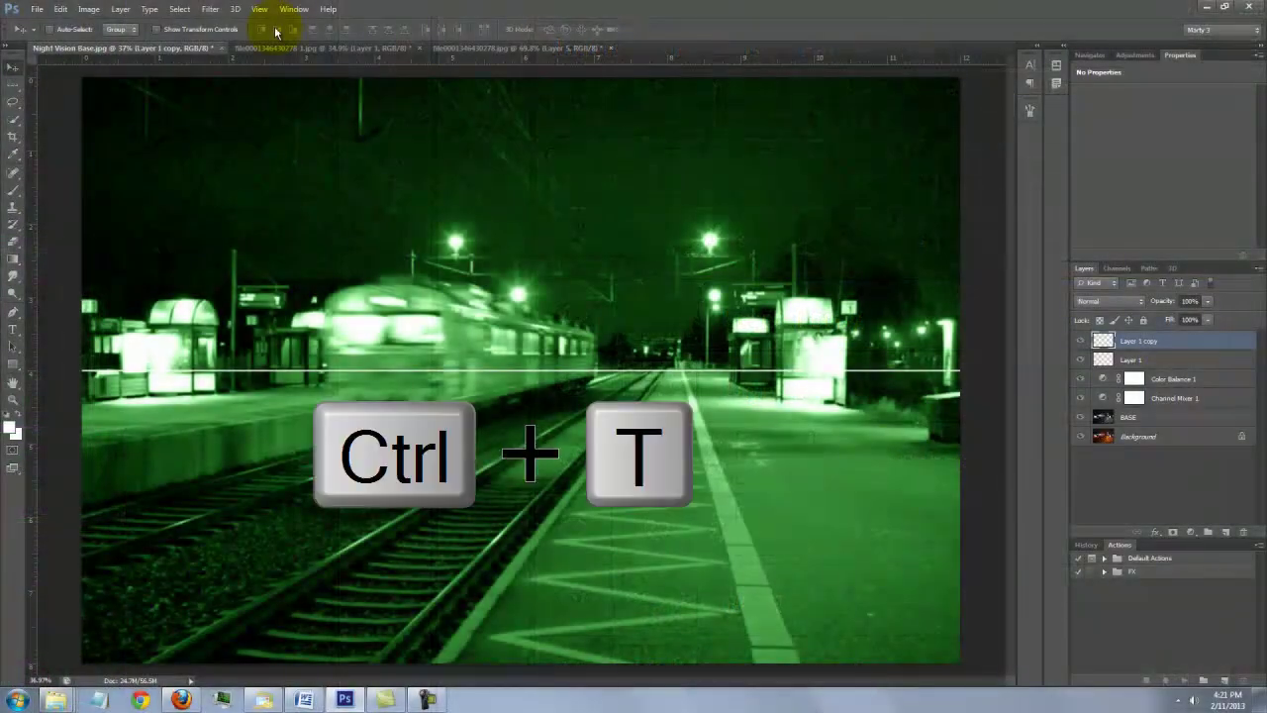
pyautogui.hotkey('ctrl', 't')
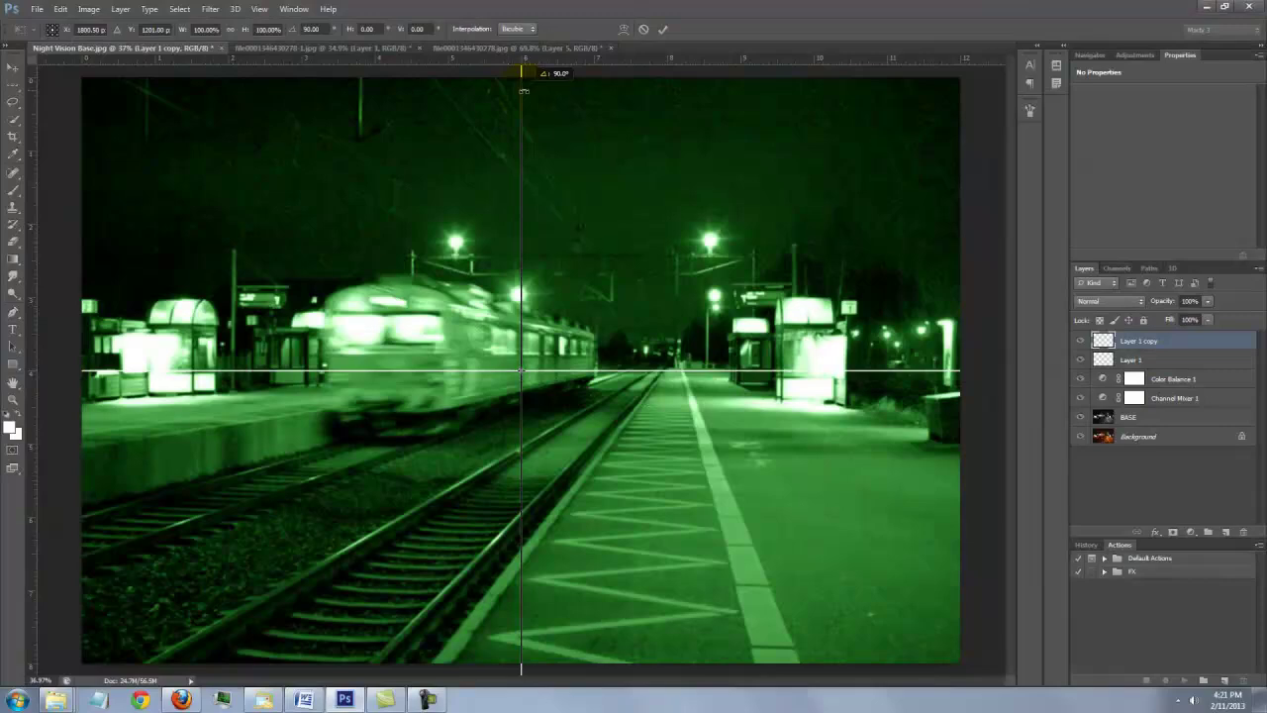
pyautogui.press('Return')
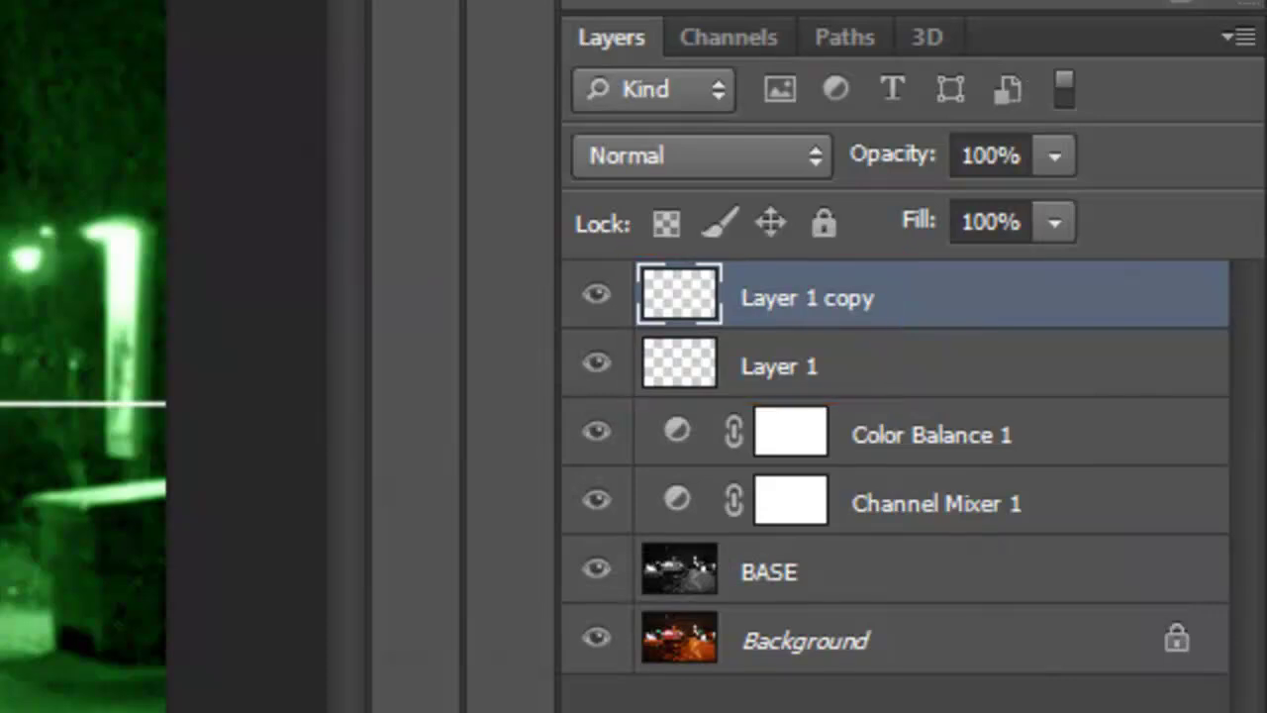
pyautogui.hotkey('ctrl', 'e')
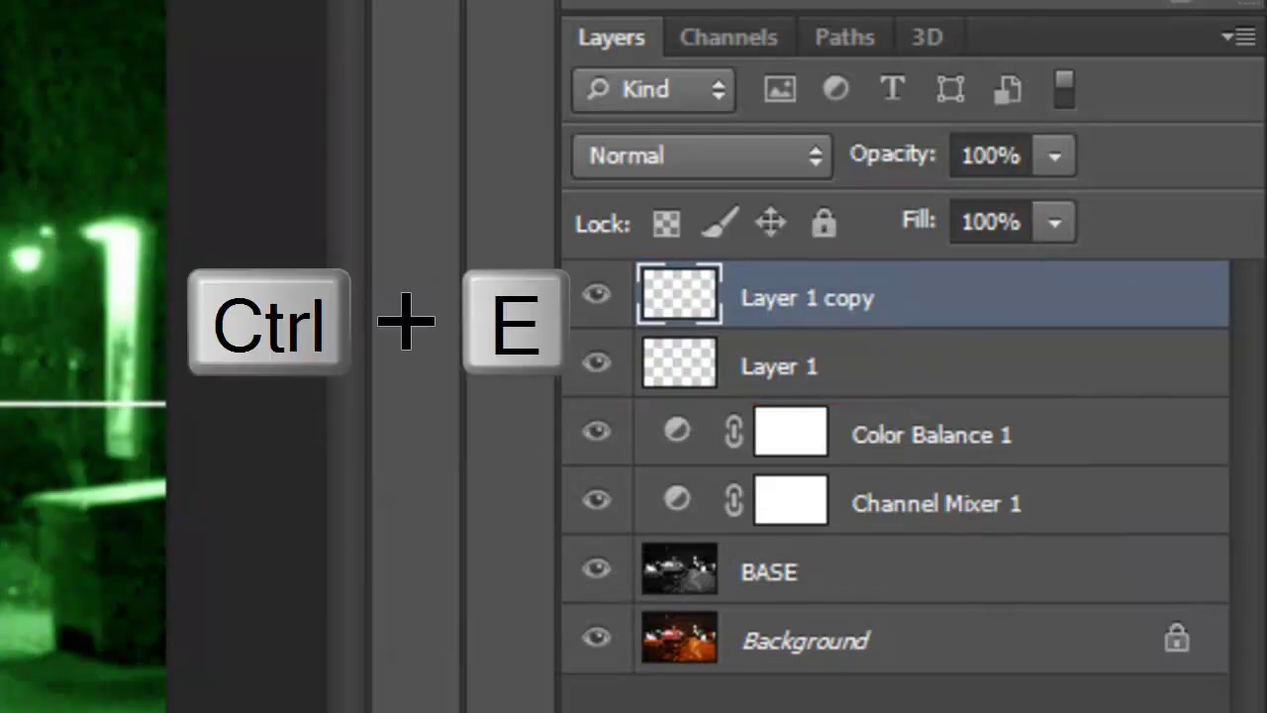
# Rename the merged line layer to CROSSHAIRS and change its blend mode to Overlay.
pyautogui.doubleClick(781, 298)
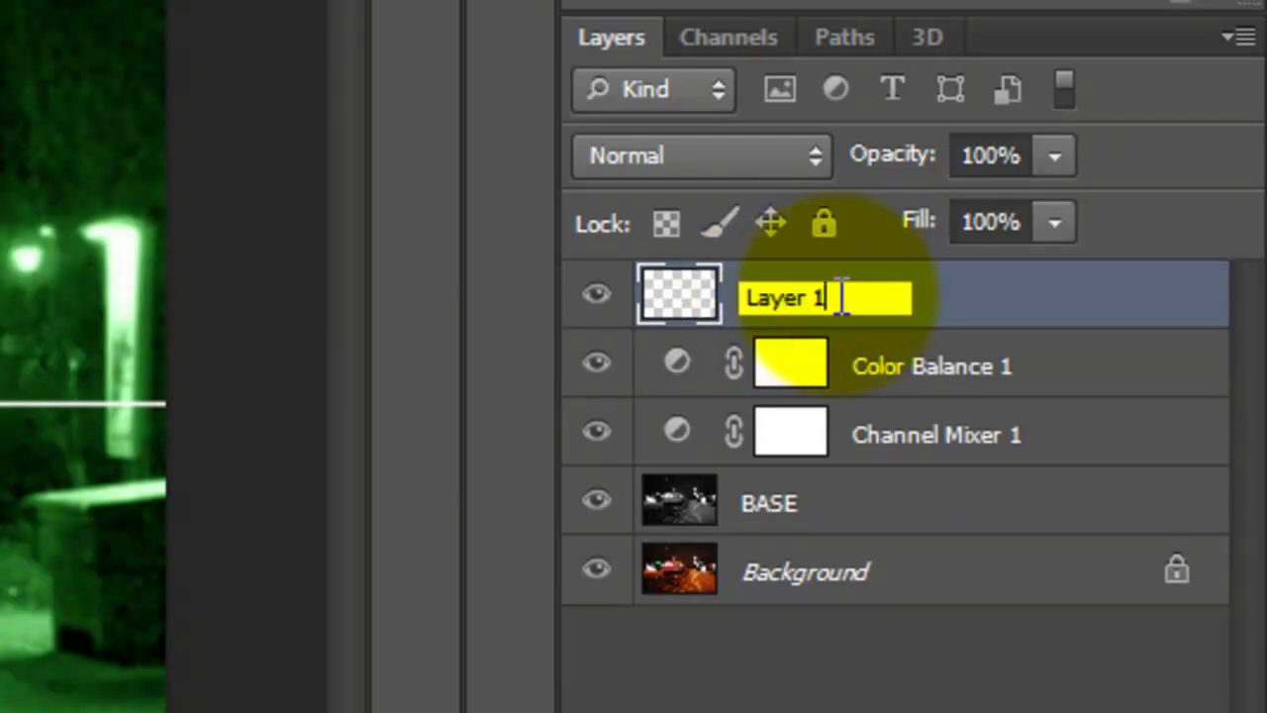
pyautogui.write('CROSSHAIRS')
pyautogui.press('Return')
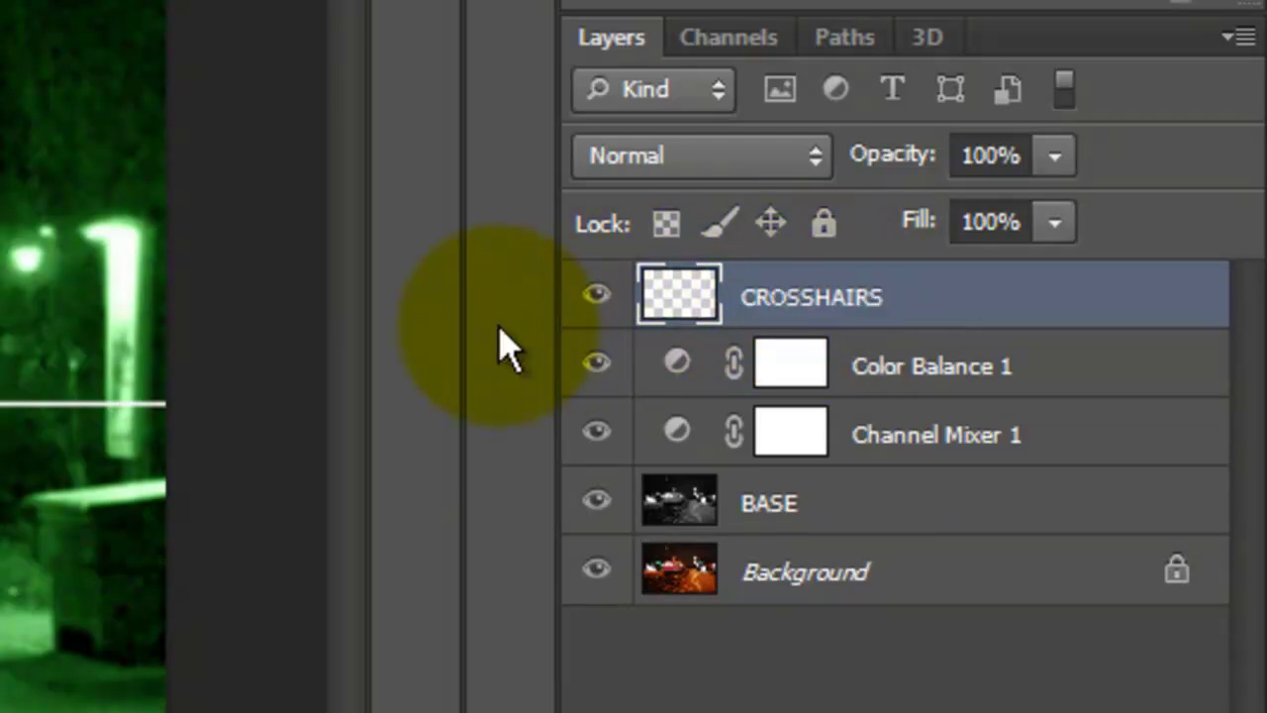
pyautogui.click(754, 157)
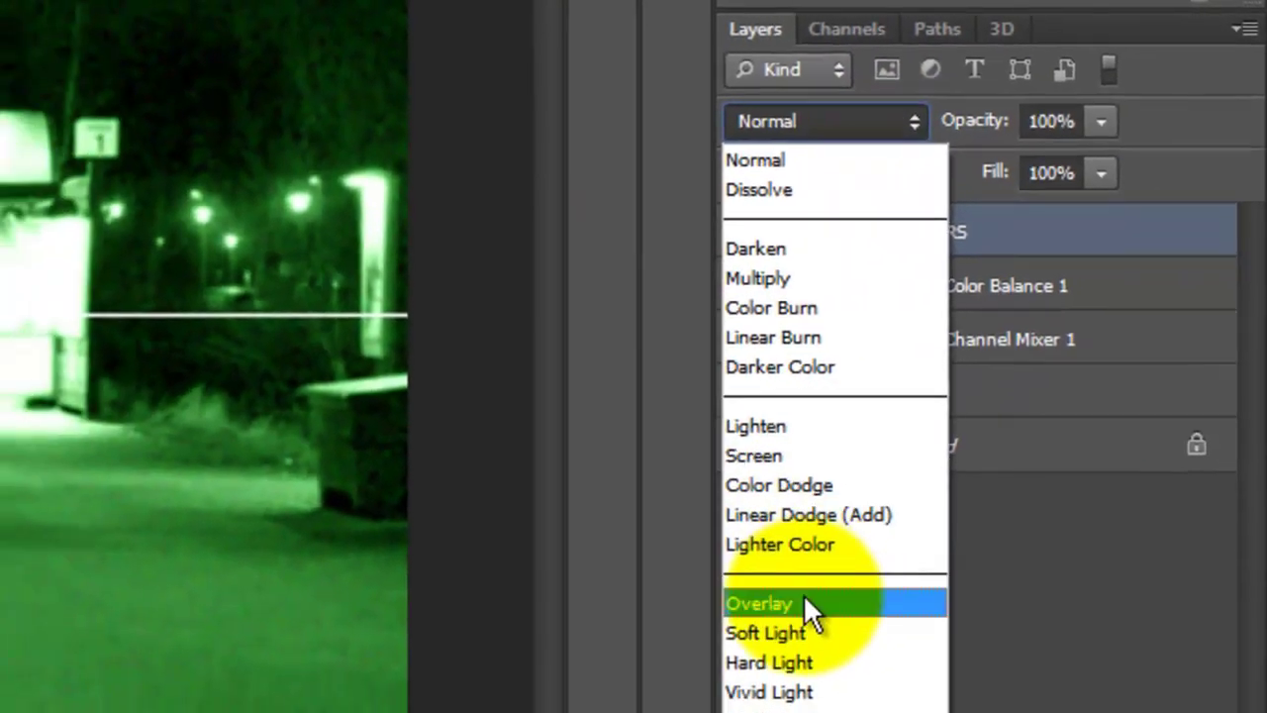
pyautogui.click(795, 606)
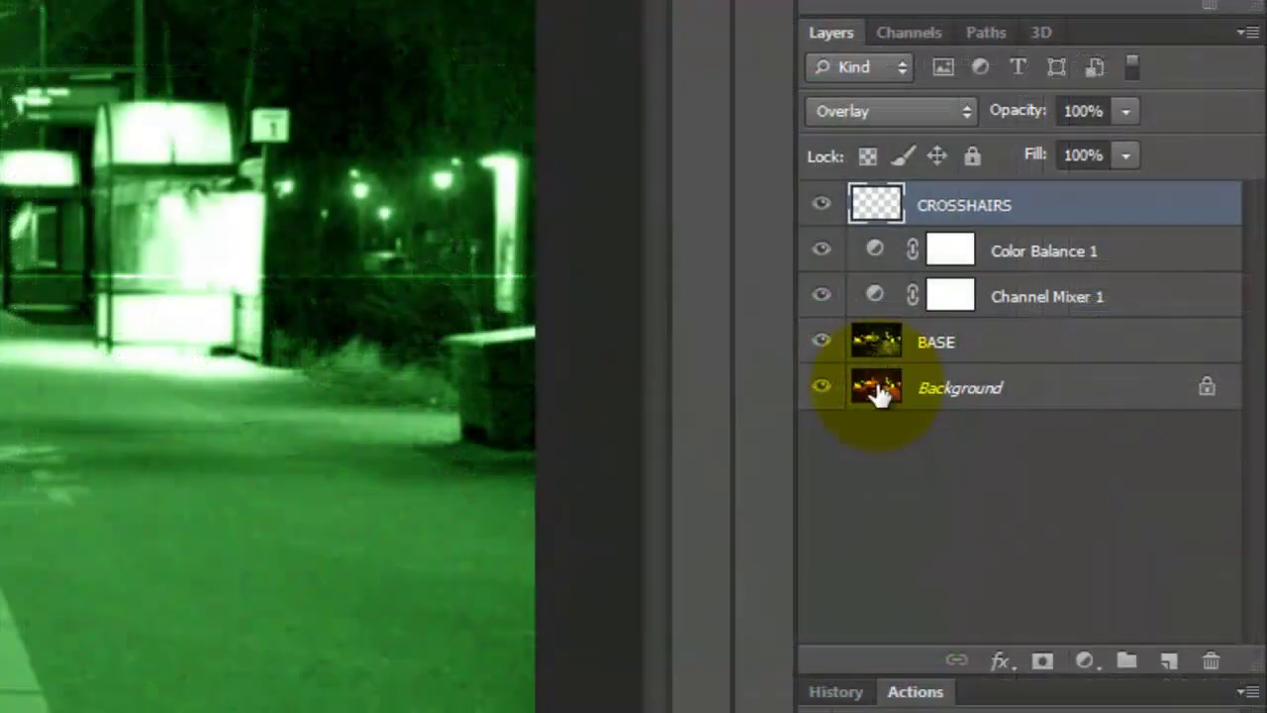
# Select the Background layer and add a new empty layer directly above it.
pyautogui.click(879, 392)
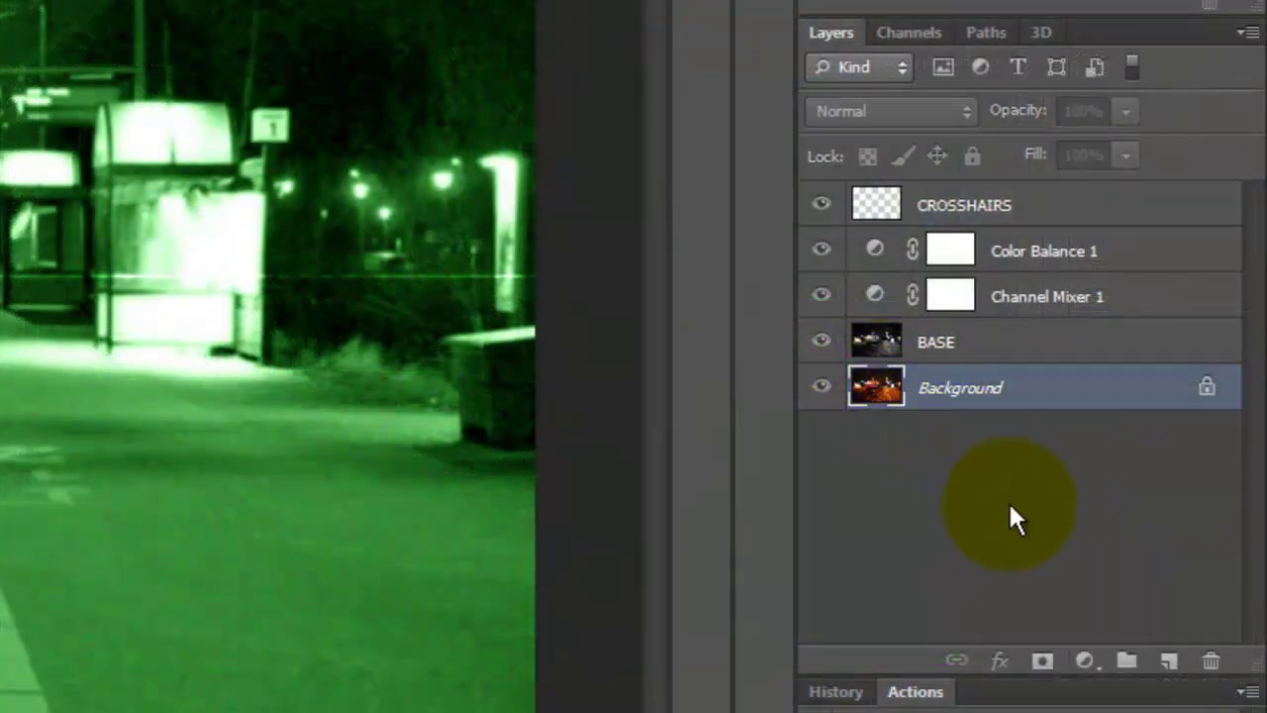
pyautogui.click(1166, 661)
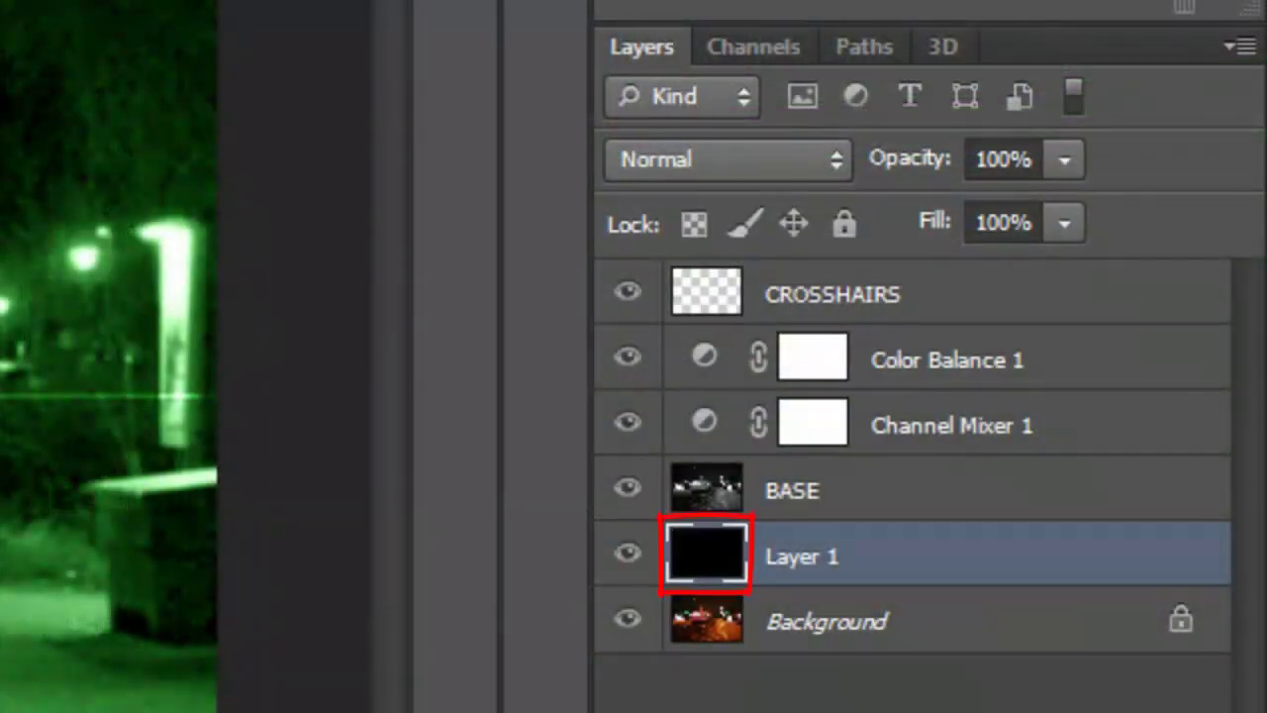
# Select the BASE layer, zoom out to leave room around the photo, and pick the Elliptical Marquee tool.
pyautogui.click(698, 500)
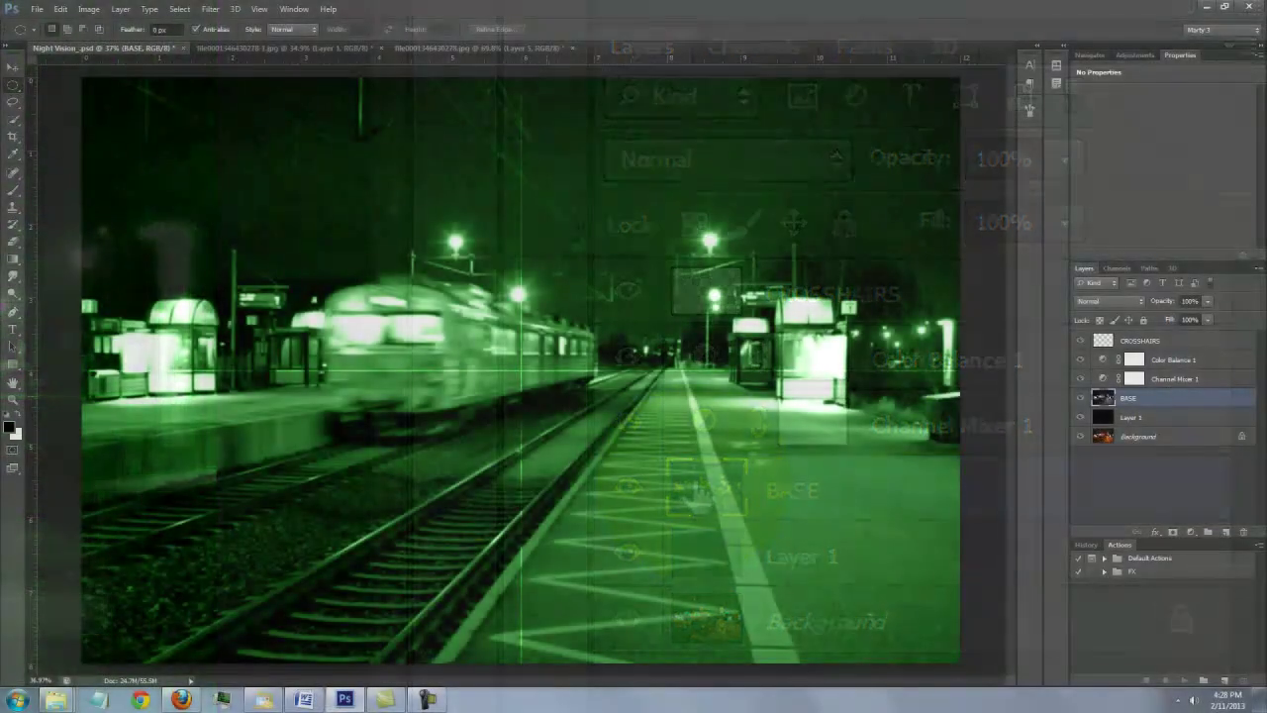
pyautogui.press('z')
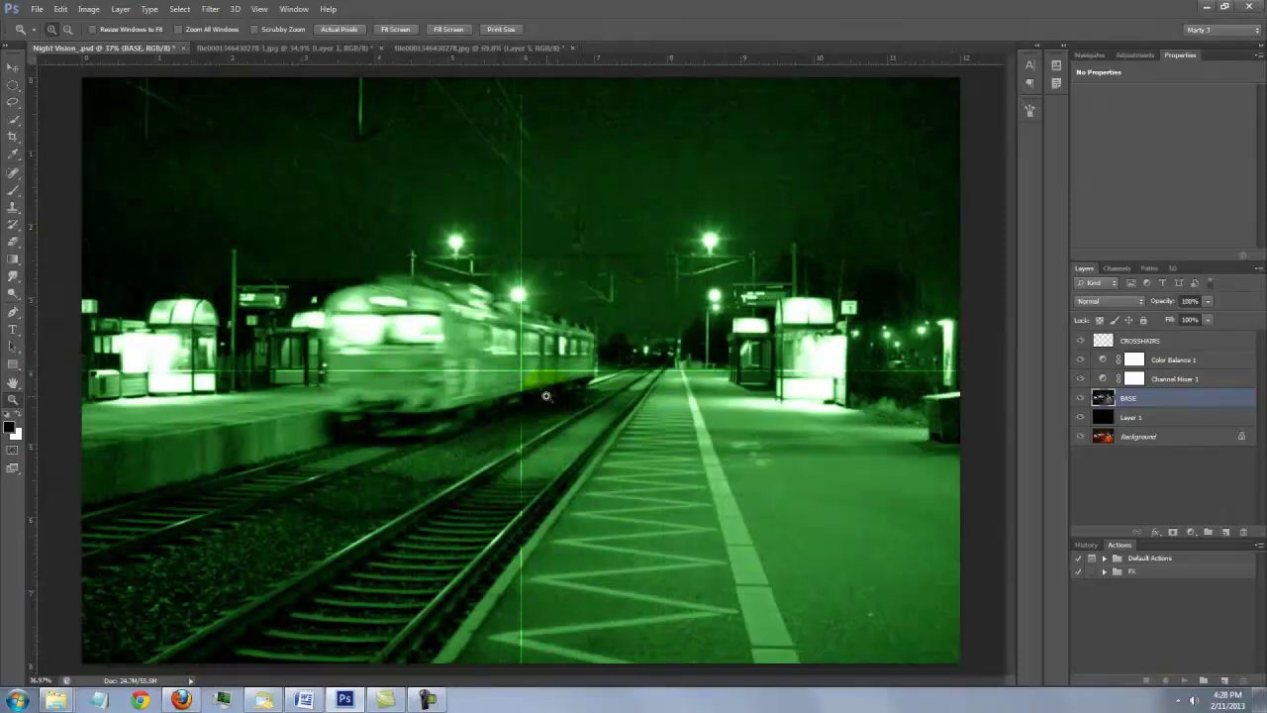
pyautogui.press('alt')
pyautogui.keyDown('alt'); pyautogui.click(545, 395); pyautogui.keyUp('alt')
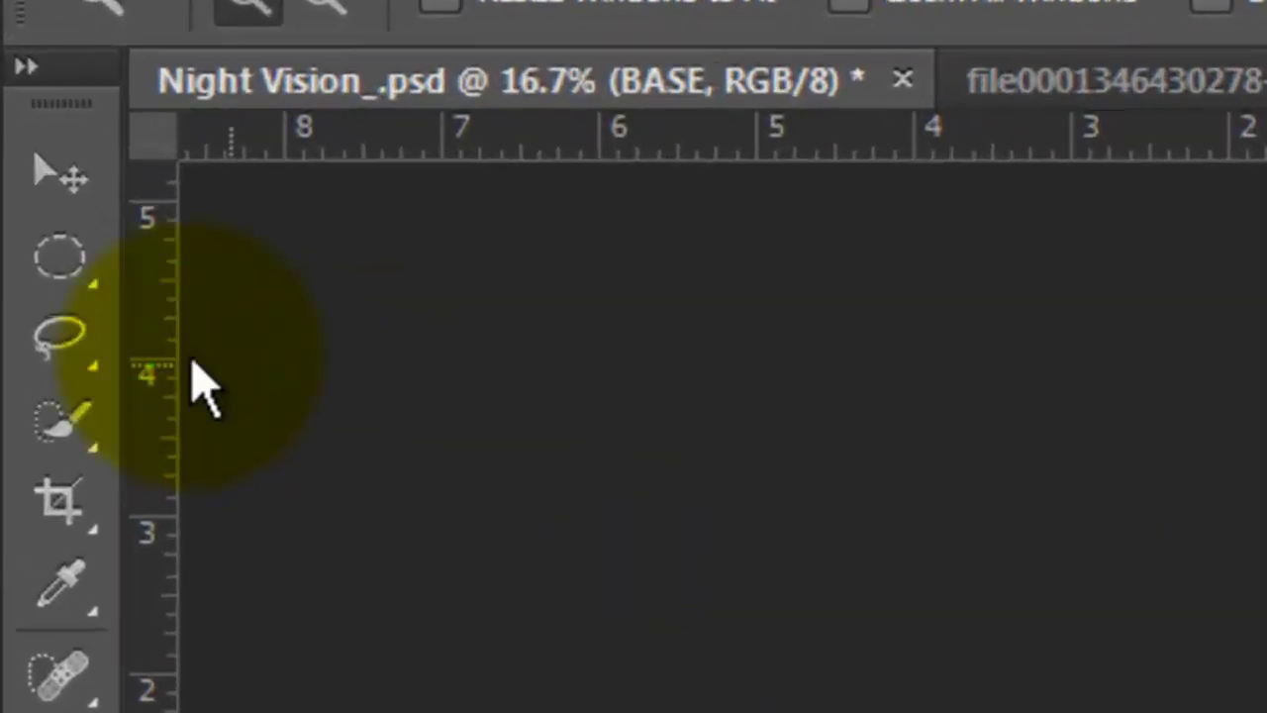
pyautogui.click(76, 275)
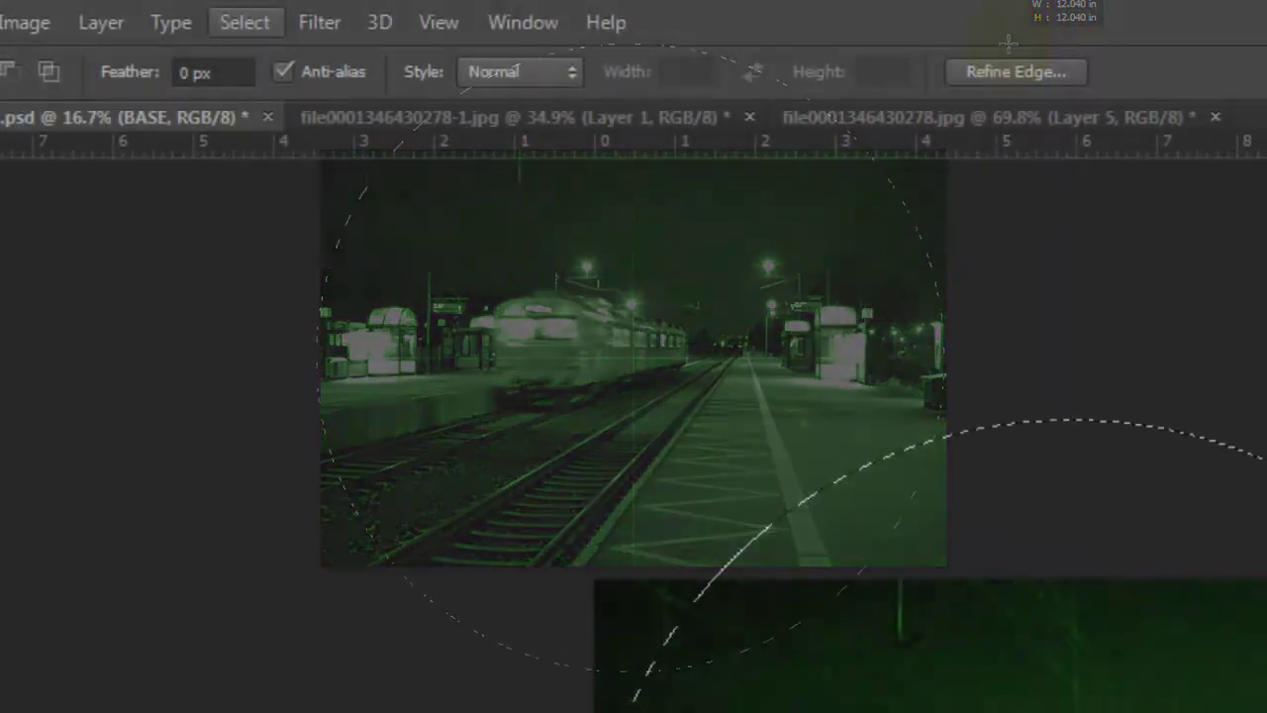
# In Select > Refine Edge, preview in Black & White and set Feather to 100 px.
pyautogui.click(244, 22)
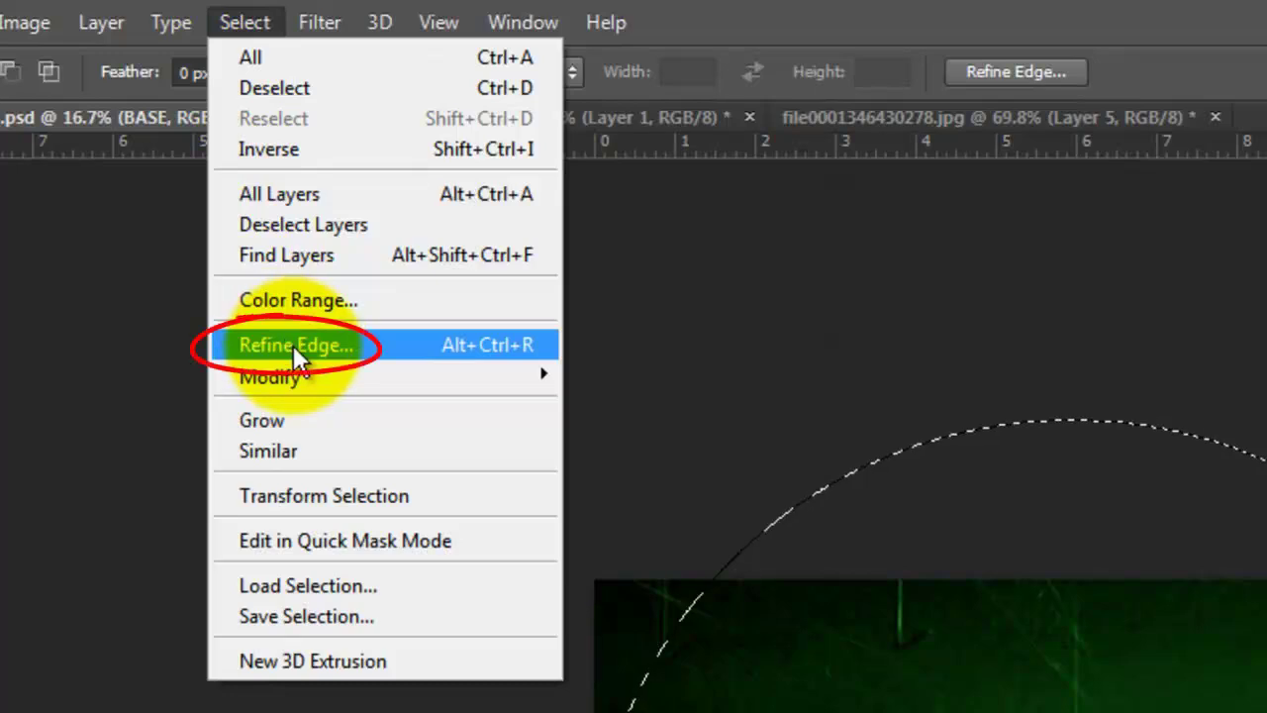
pyautogui.click(294, 343)
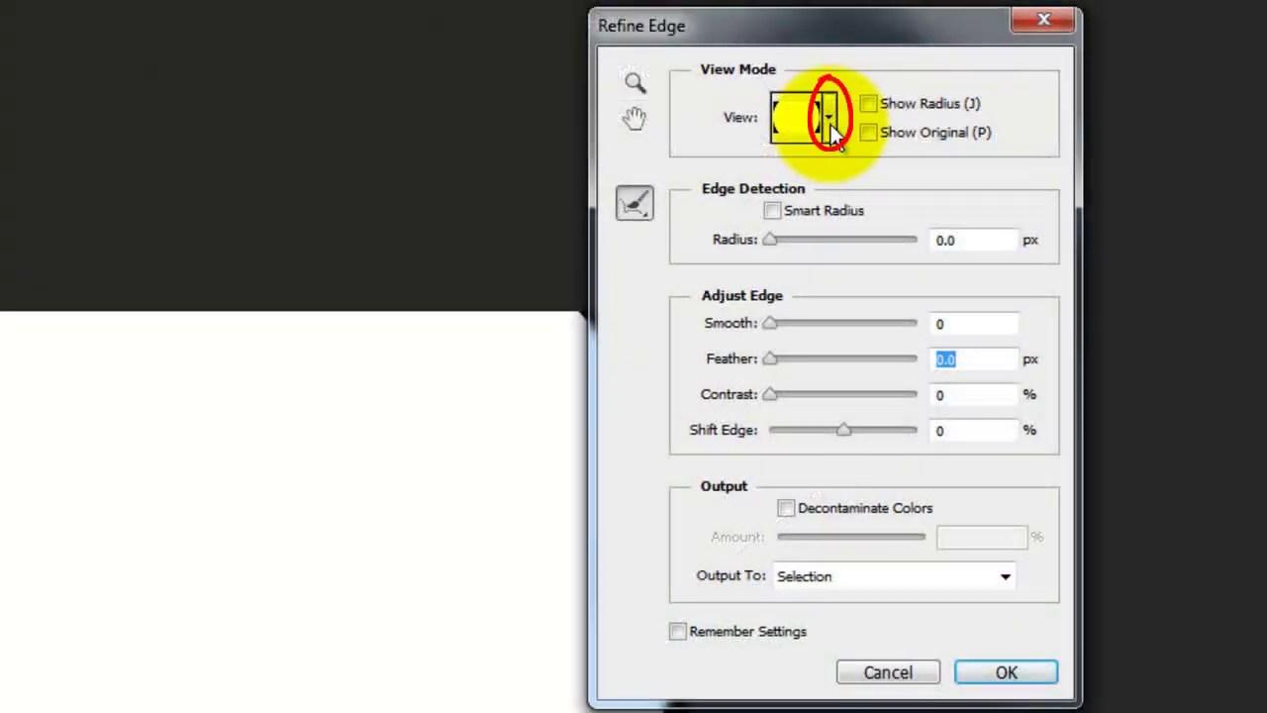
pyautogui.click(827, 115)
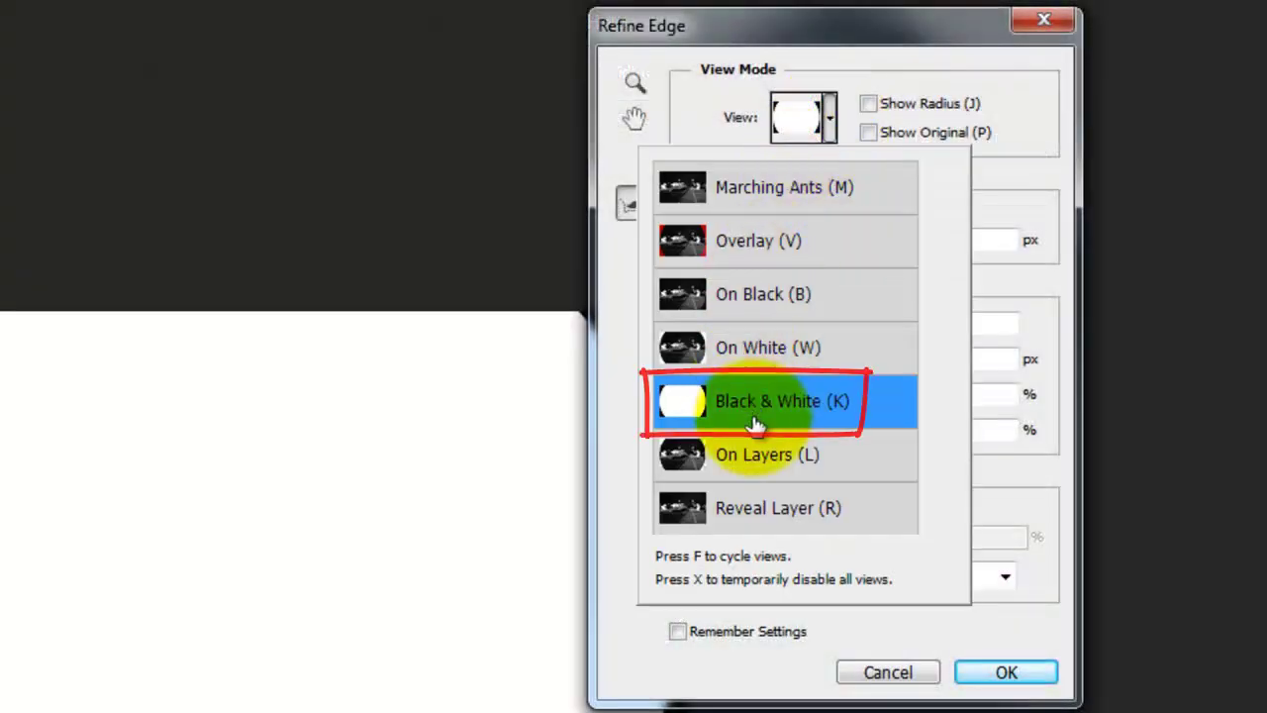
pyautogui.click(928, 357)
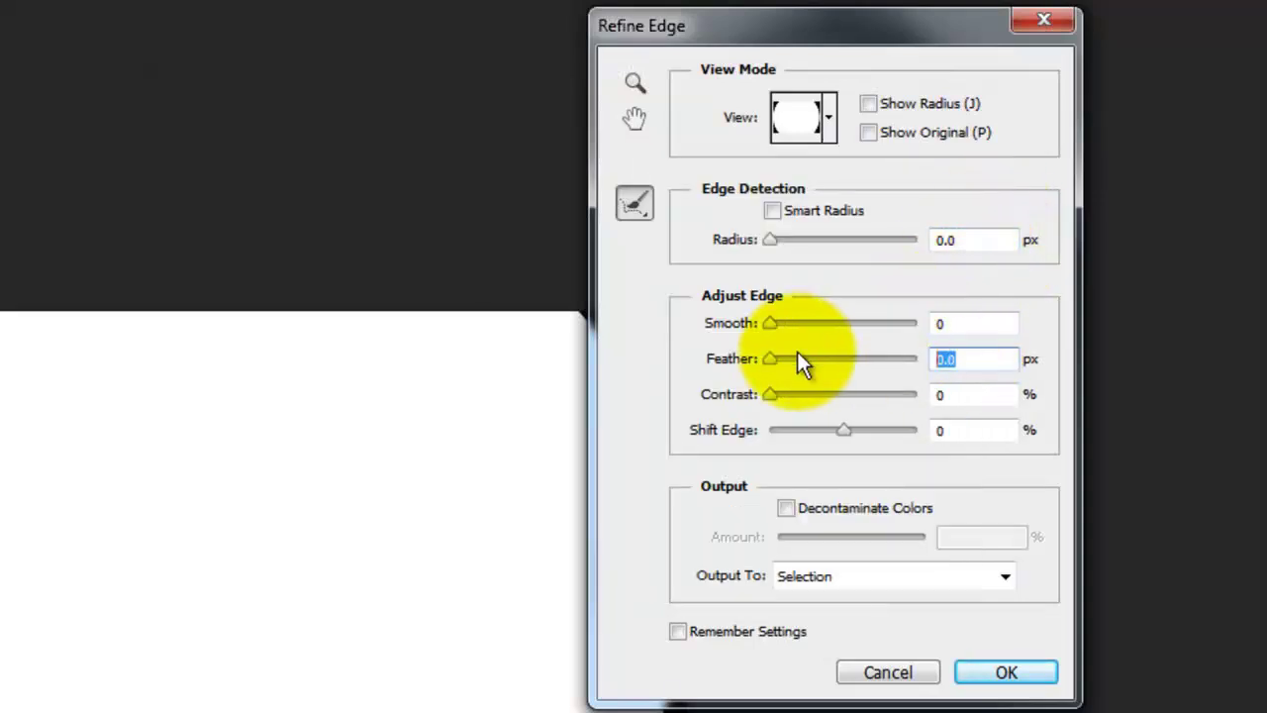
pyautogui.write('100')
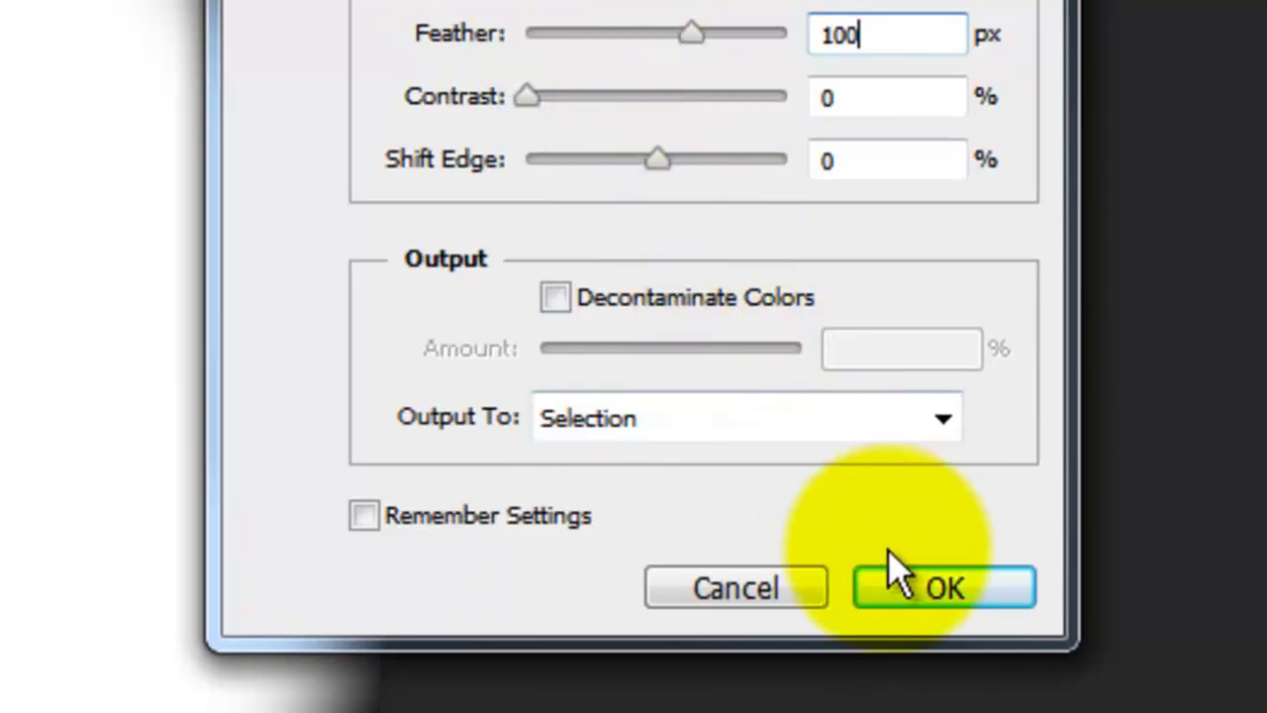
# Apply the 100 px feather, add a layer mask to BASE, and fit the image on screen.
pyautogui.click(931, 592)
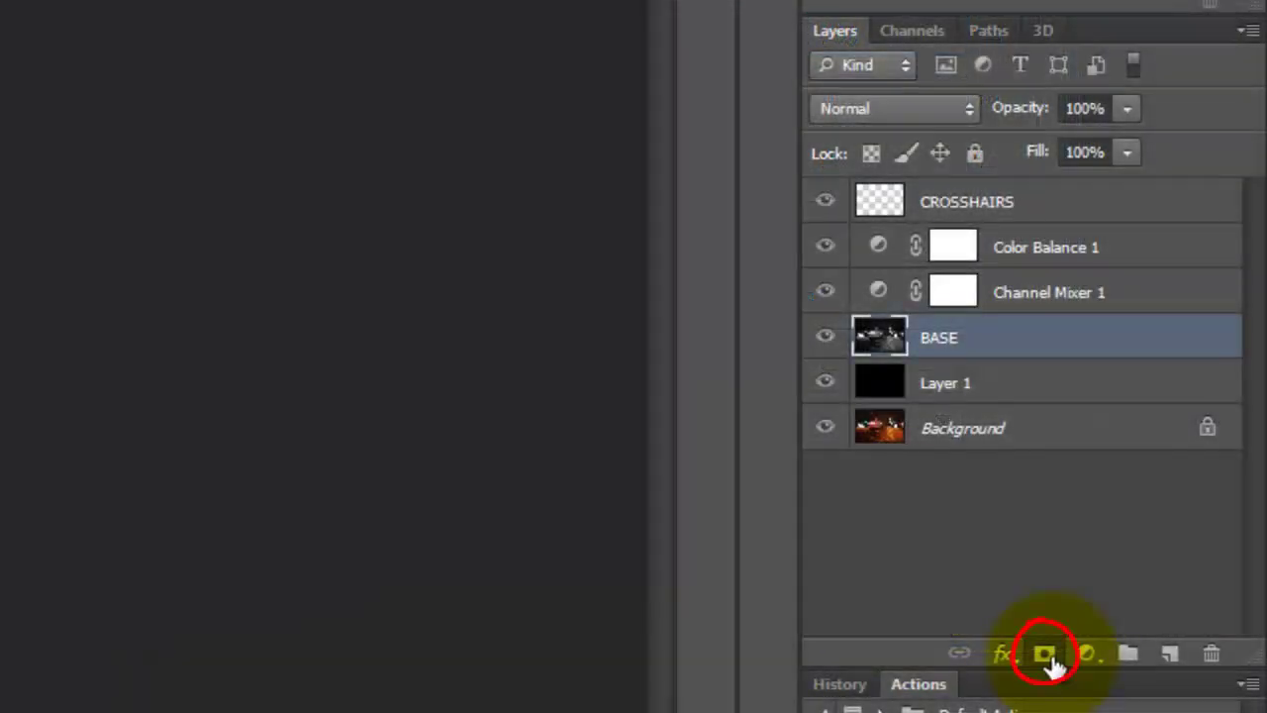
pyautogui.click(1047, 657)
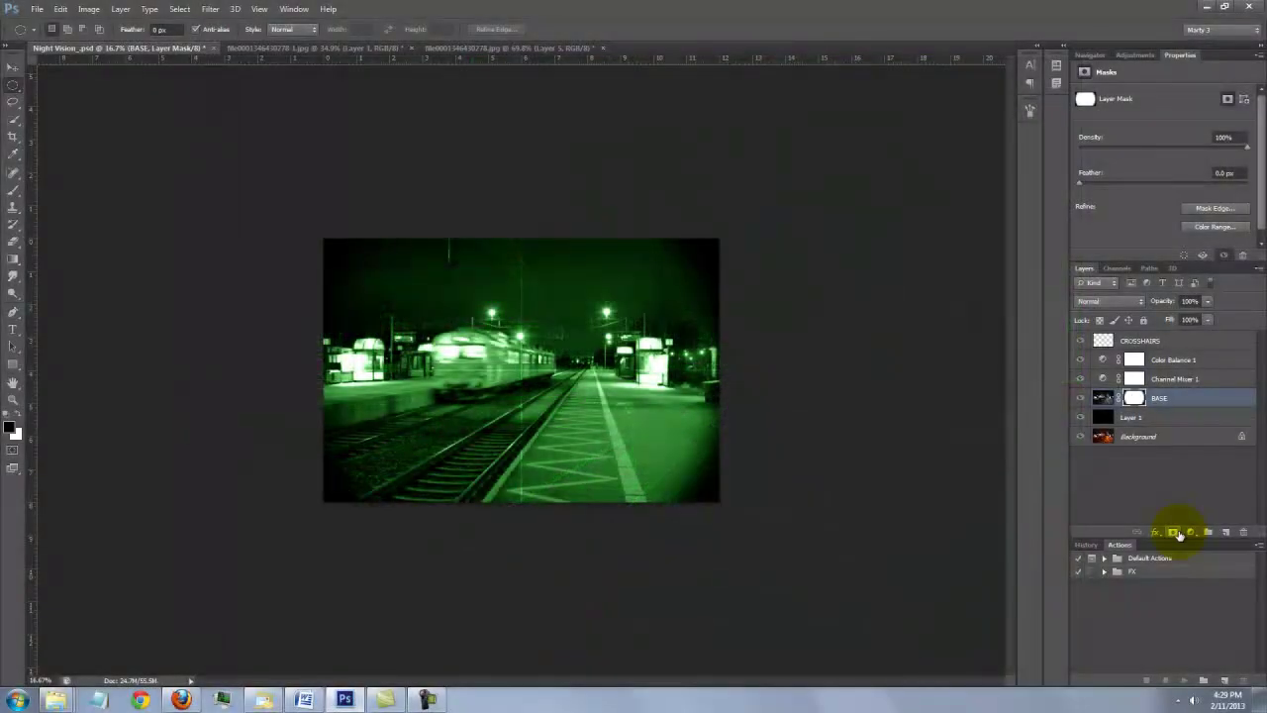
pyautogui.hotkey('ctrl', '0')
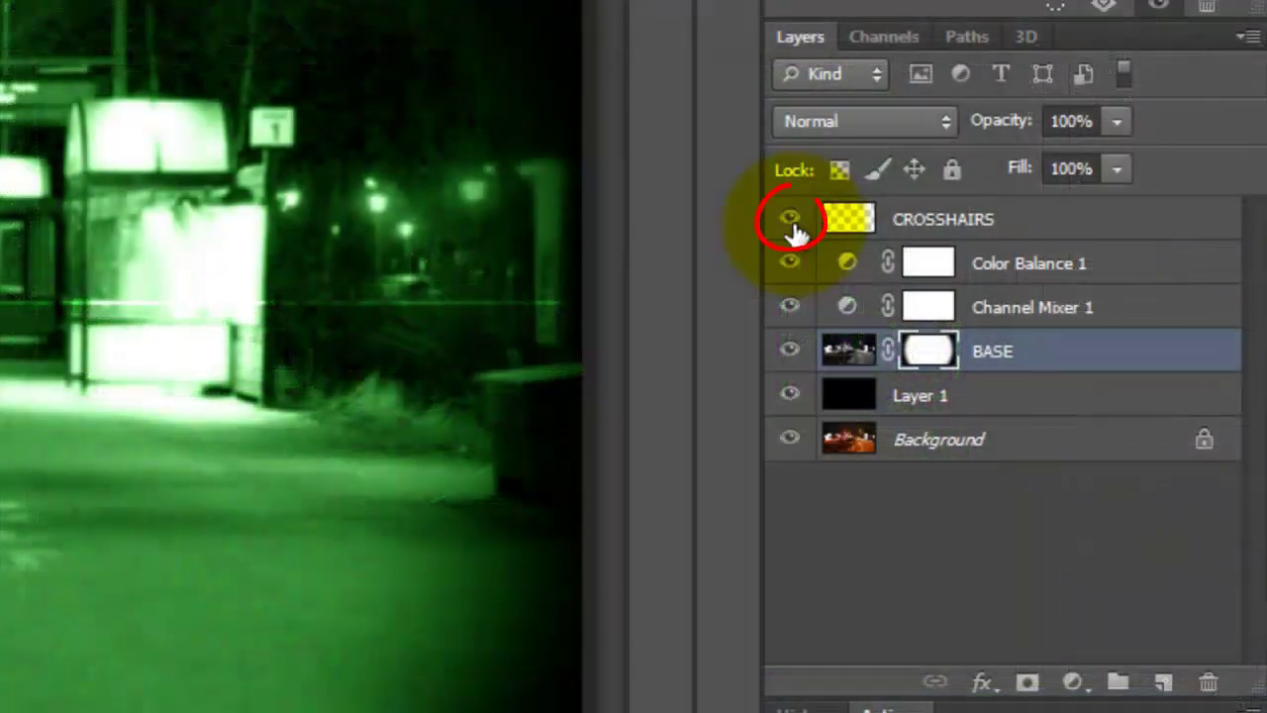
# Turn off the visibility of the CROSSHAIRS layer.
pyautogui.click(1079, 341)
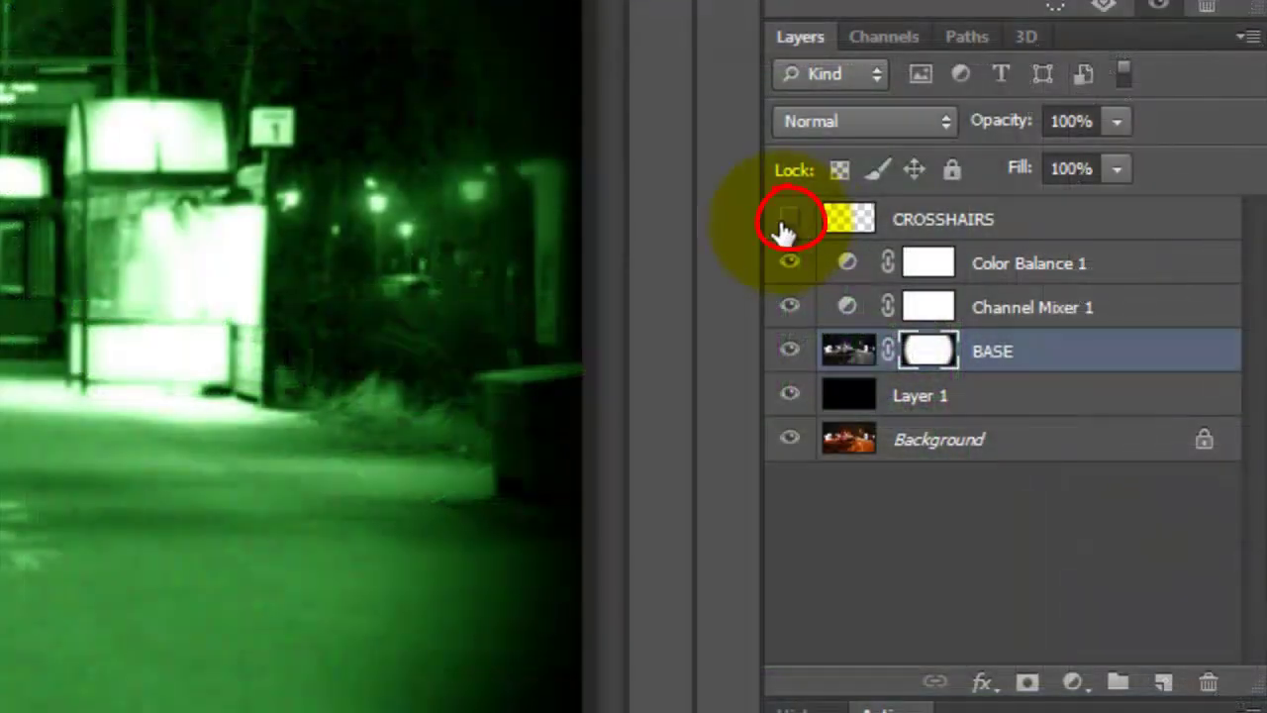